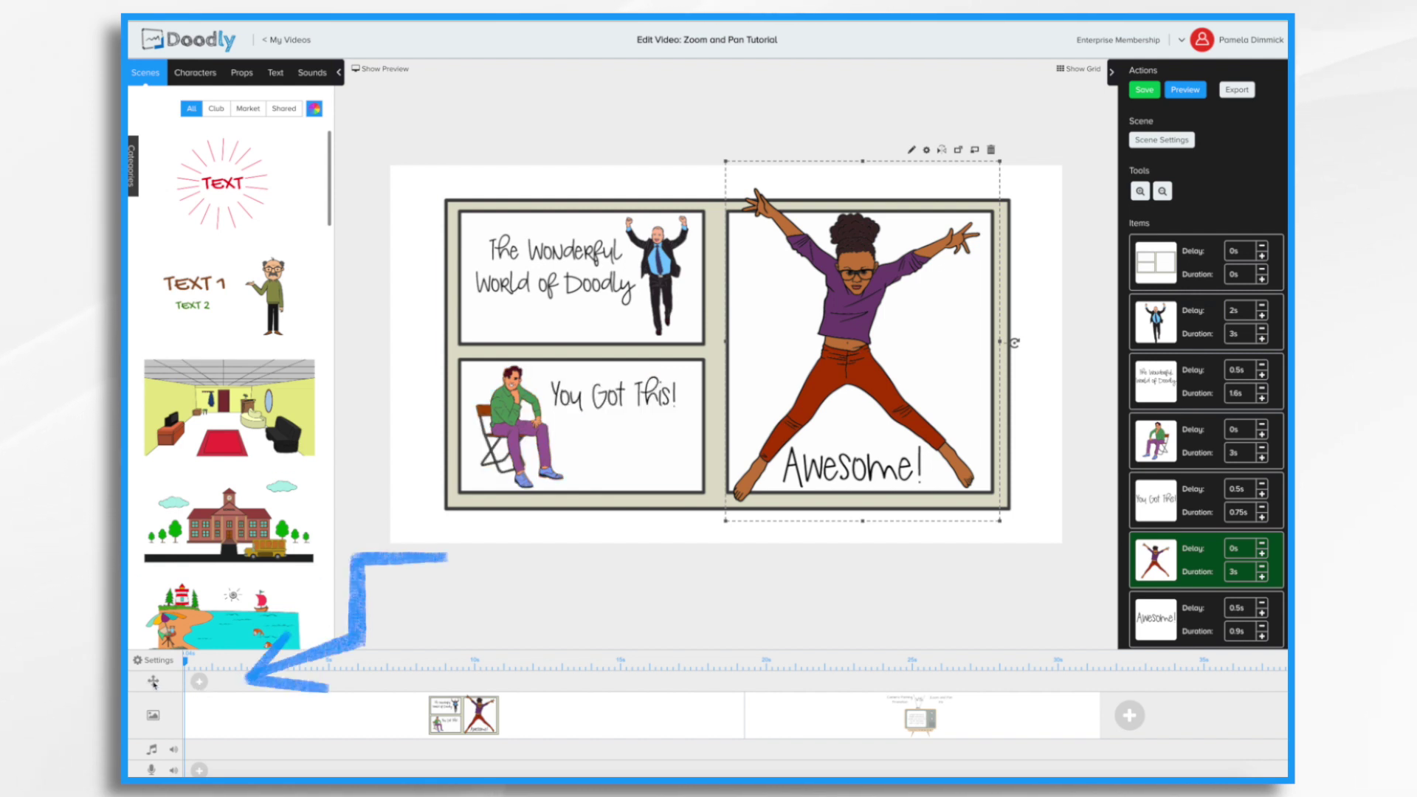
Step: Add a pan & zoom block at the scene's start and stretch it longer on the timeline
{"action": "left_click", "coordinate": [199, 683]}
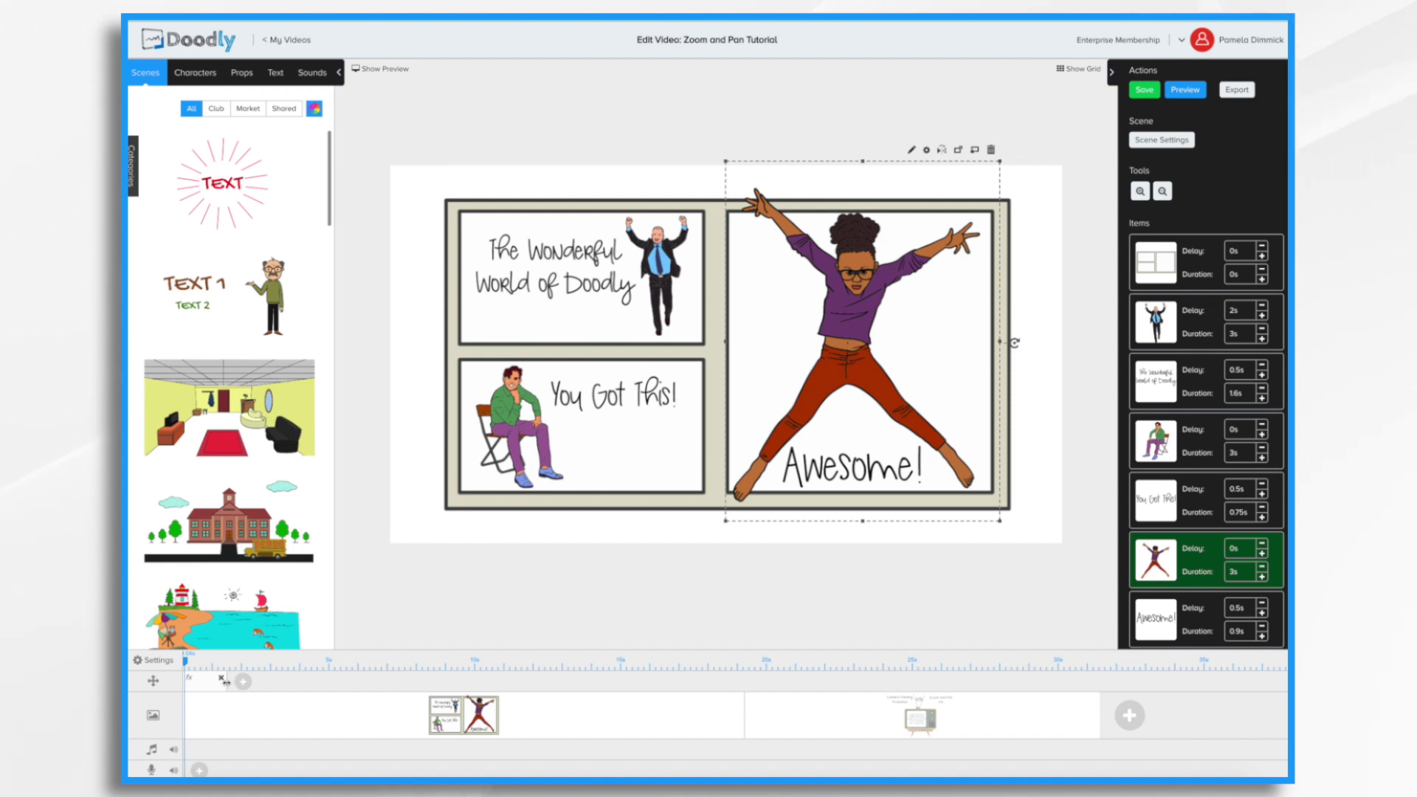
{"action": "left_click_drag", "start_coordinate": [226, 685], "coordinate": [299, 683]}
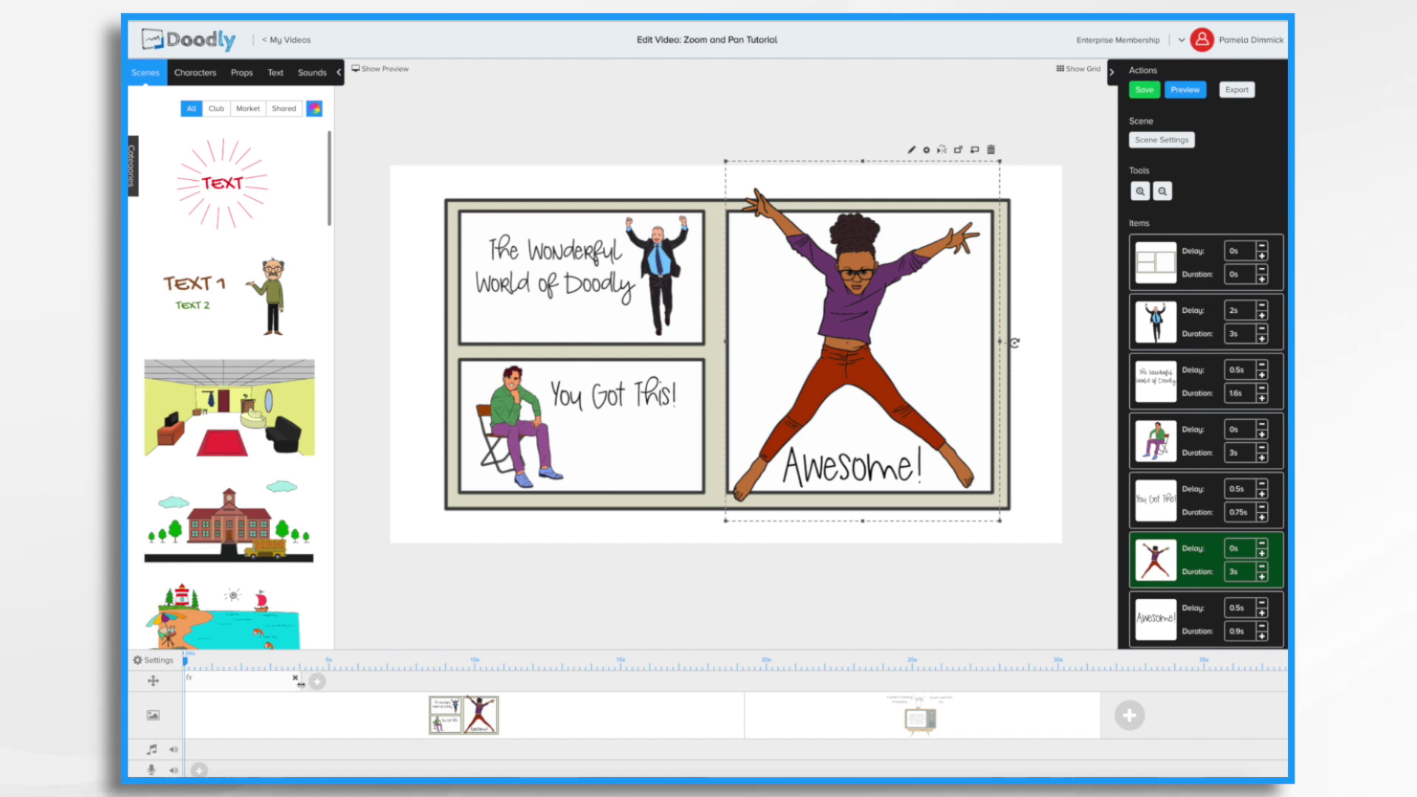
Step: In the camera move's settings, shrink the End frame and fit it over the comic's top-left panel
{"action": "left_click", "coordinate": [235, 687]}
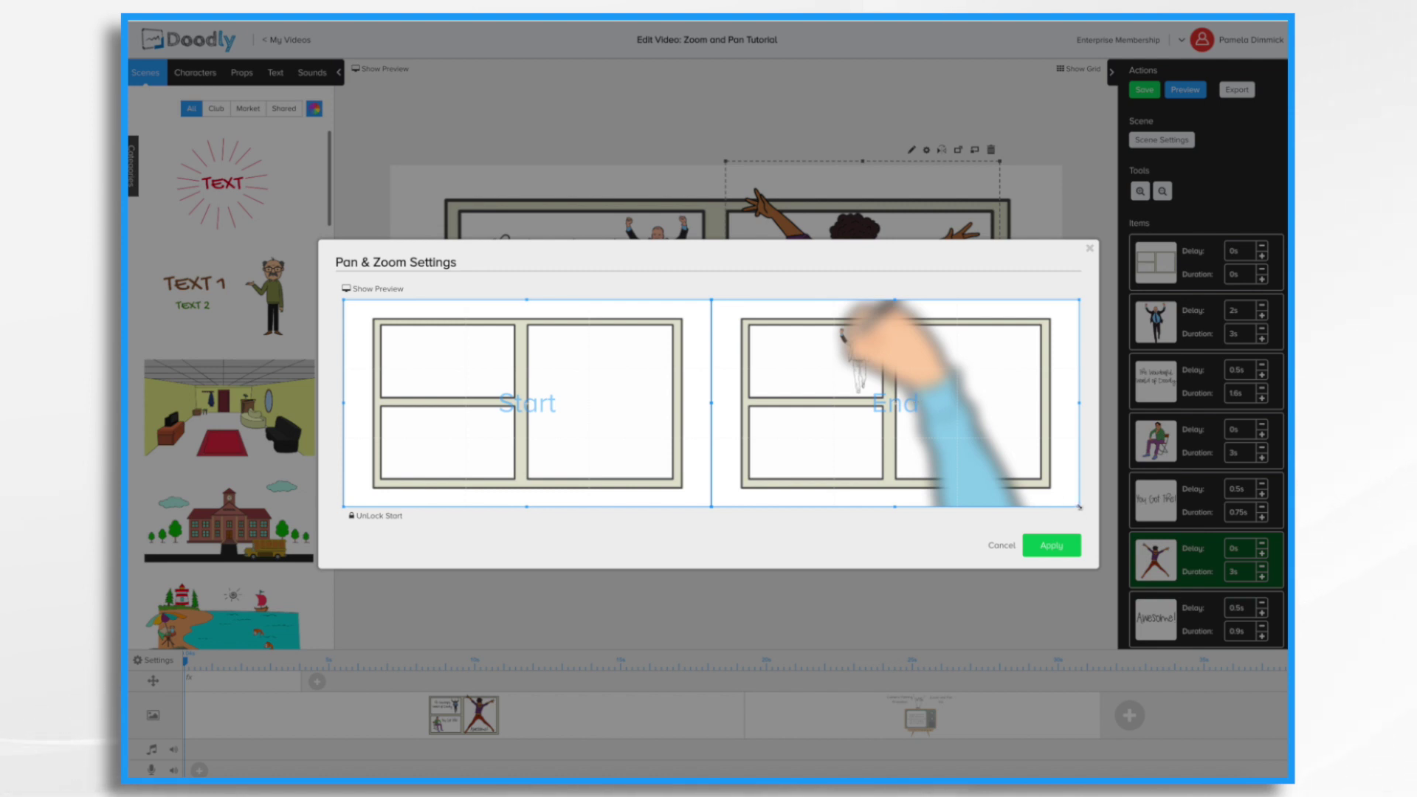
{"action": "left_click_drag", "start_coordinate": [1079, 507], "coordinate": [857, 388]}
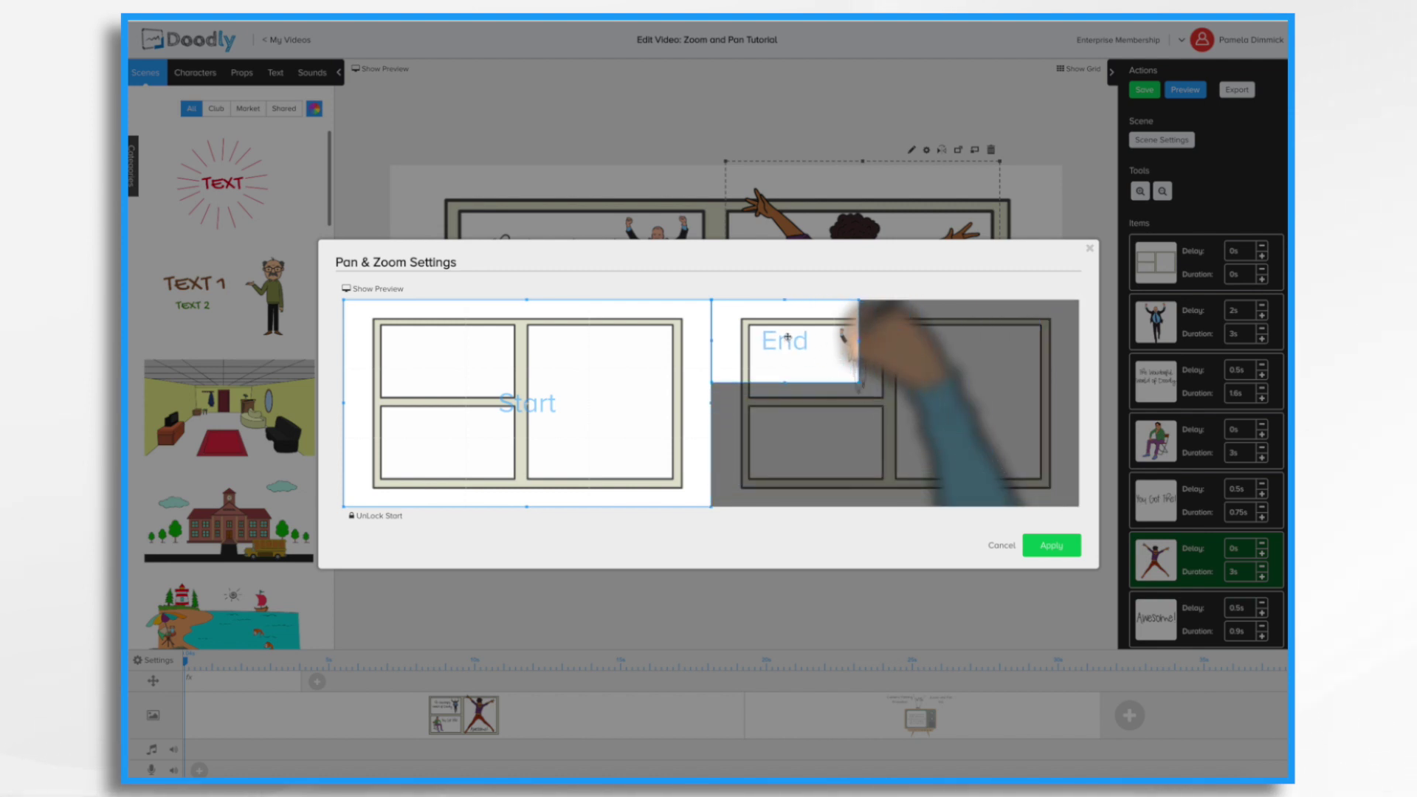
{"action": "left_click_drag", "start_coordinate": [788, 337], "coordinate": [816, 357]}
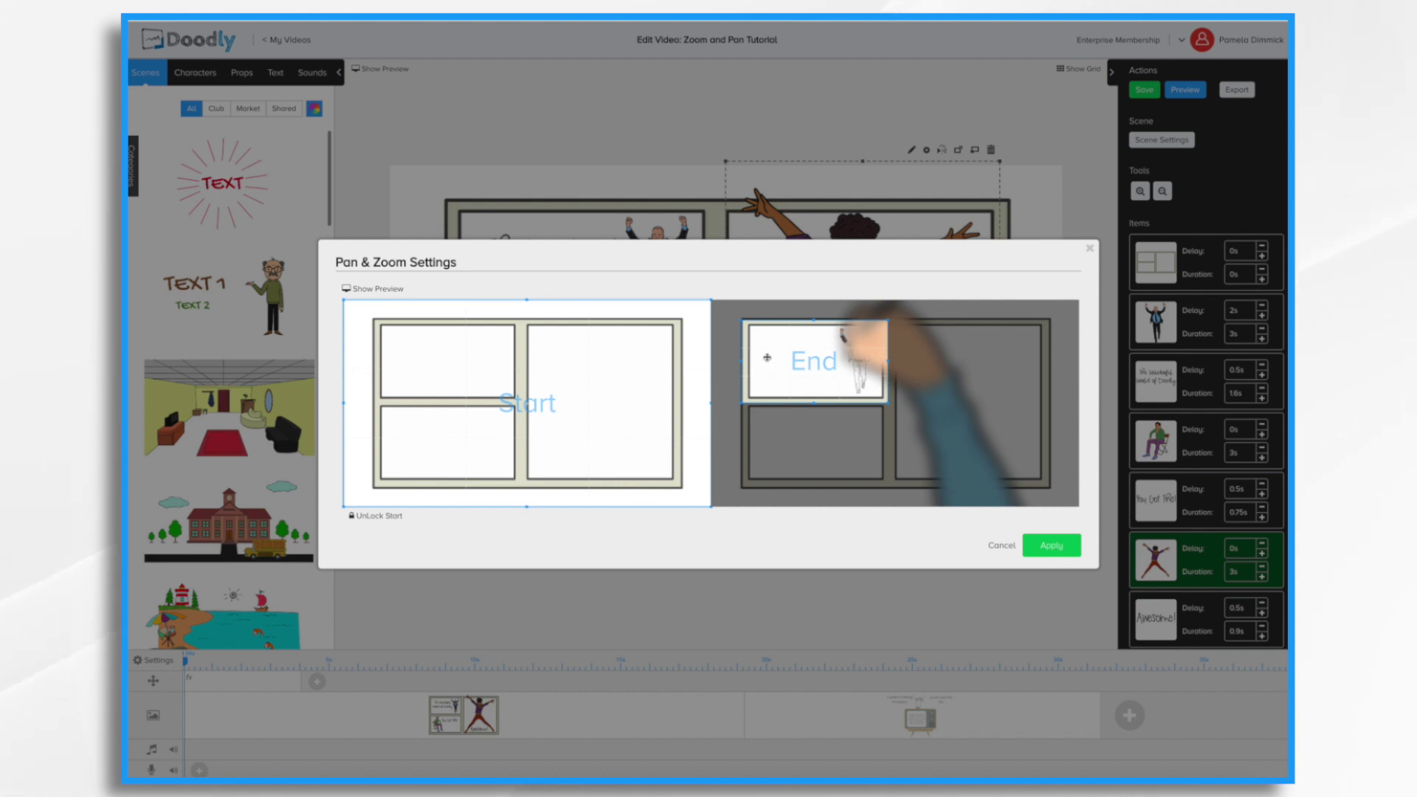
Step: Preview the camera move and nudge and resize the End box to fit the top-left panel
{"action": "left_click", "coordinate": [362, 291]}
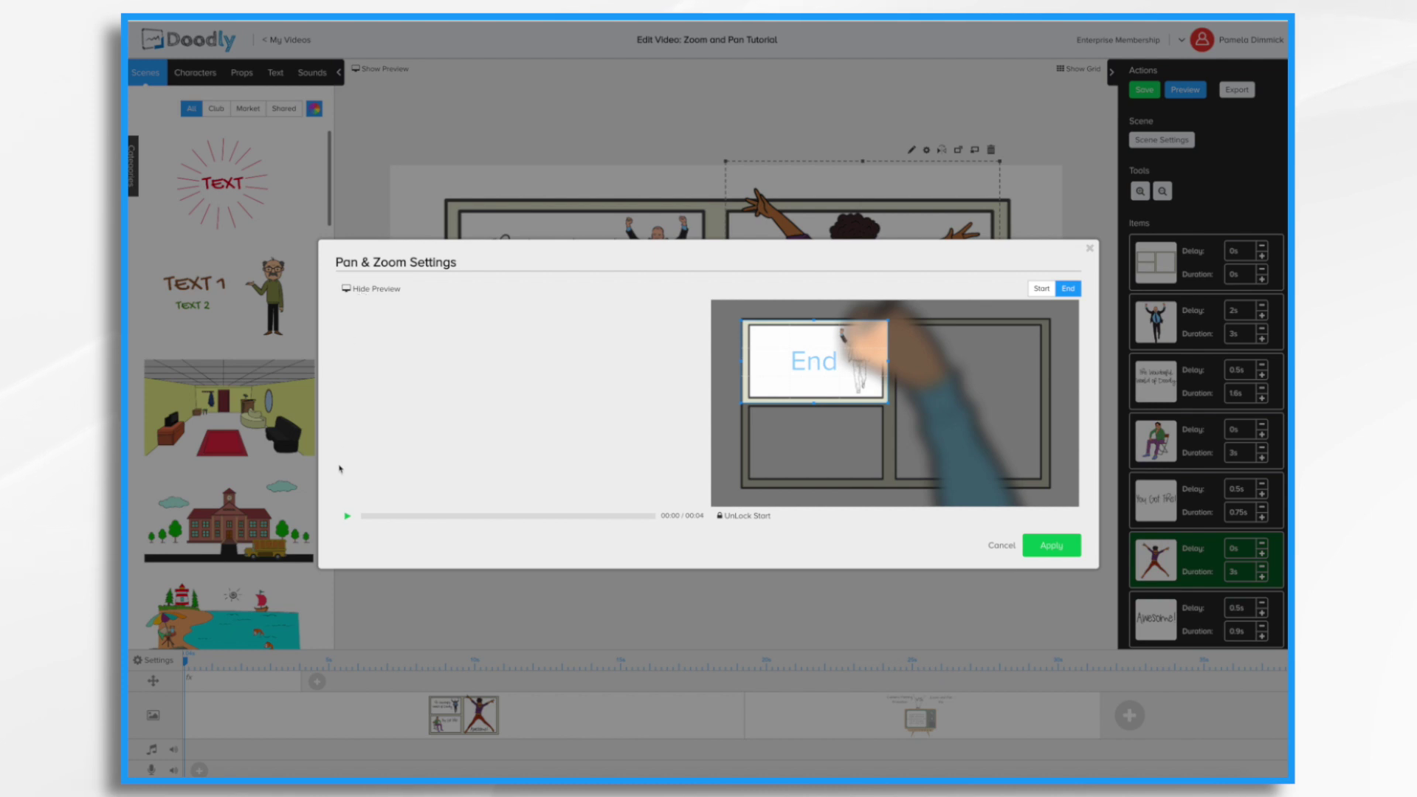
{"action": "left_click", "coordinate": [348, 518]}
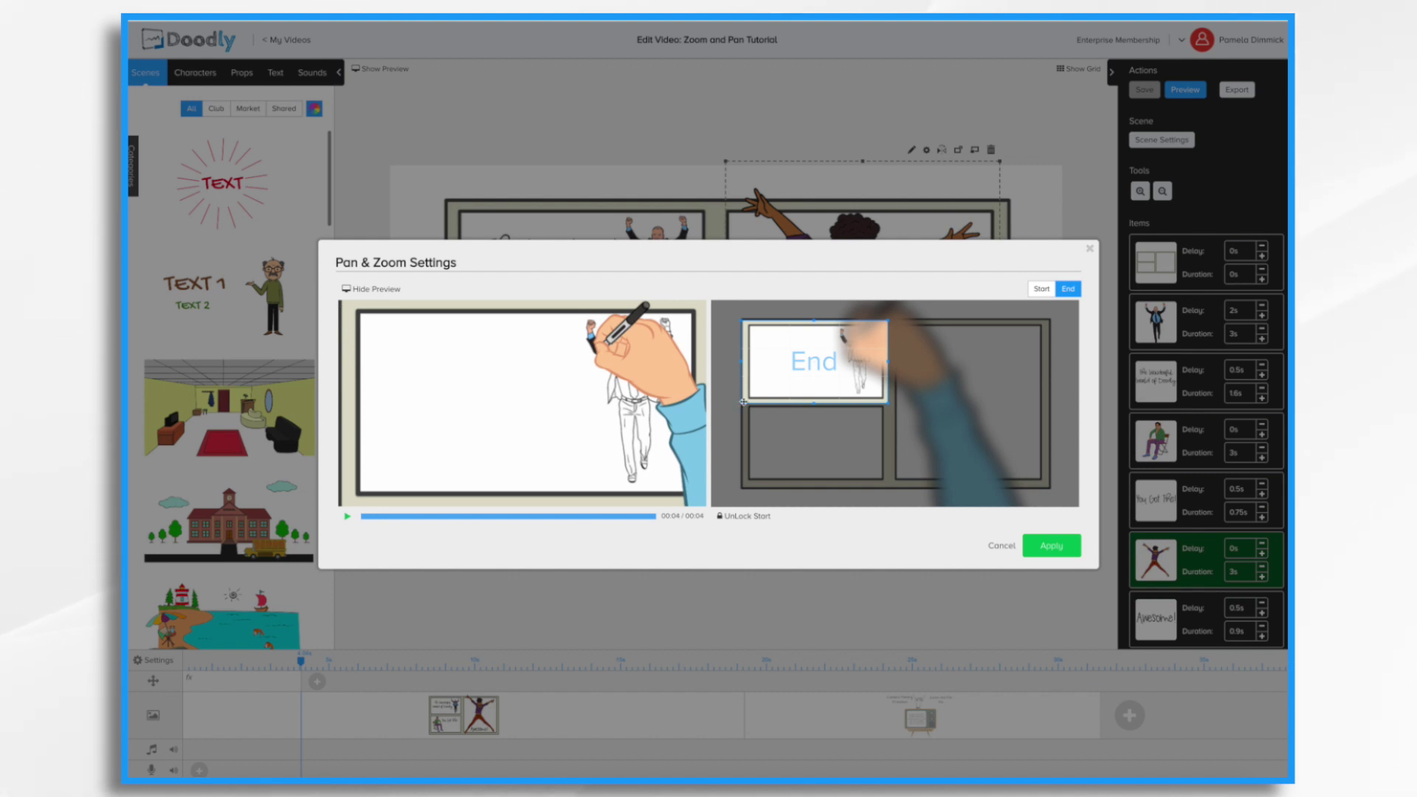
{"action": "left_click_drag", "start_coordinate": [743, 402], "coordinate": [746, 401]}
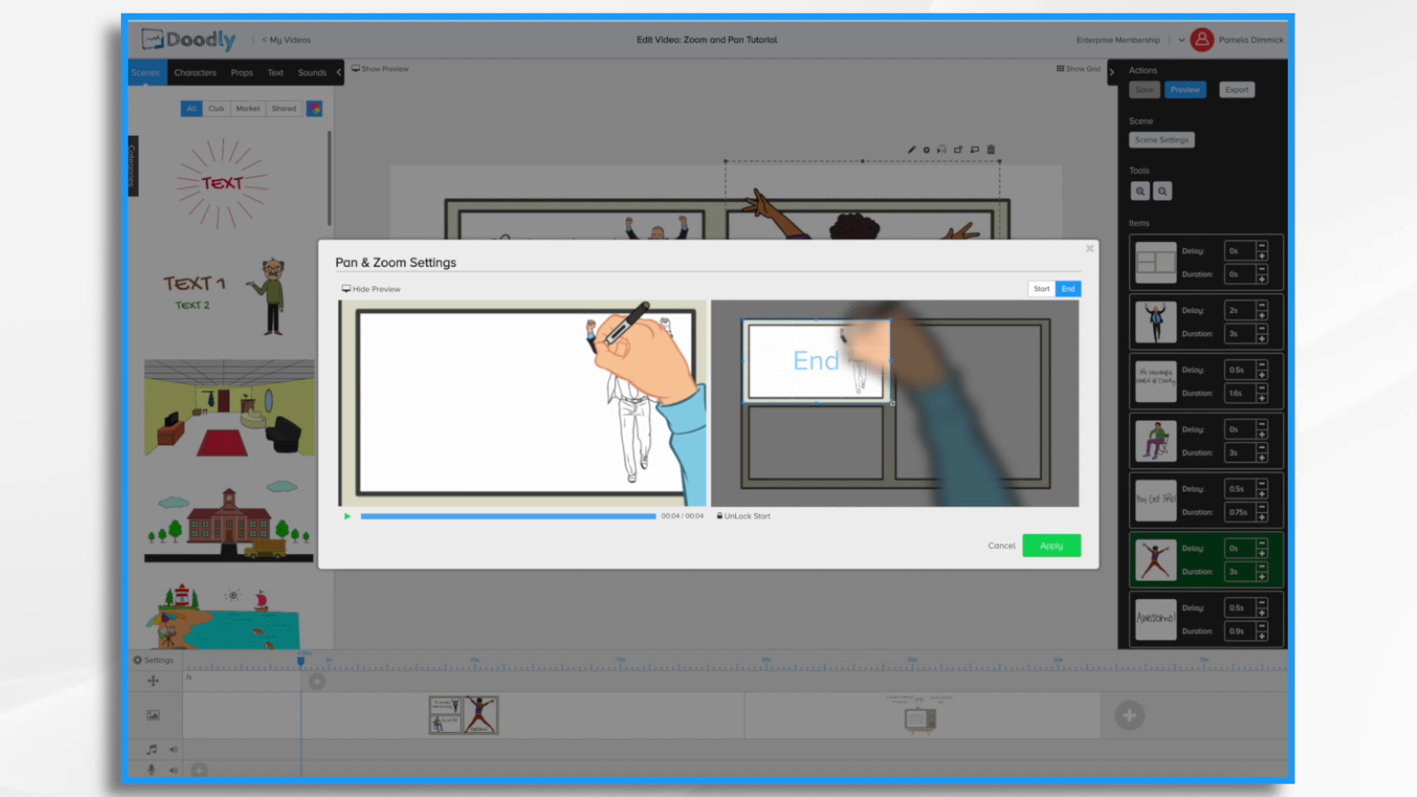
{"action": "left_click_drag", "start_coordinate": [891, 403], "coordinate": [888, 400]}
{"action": "left_click_drag", "start_coordinate": [822, 364], "coordinate": [823, 367]}
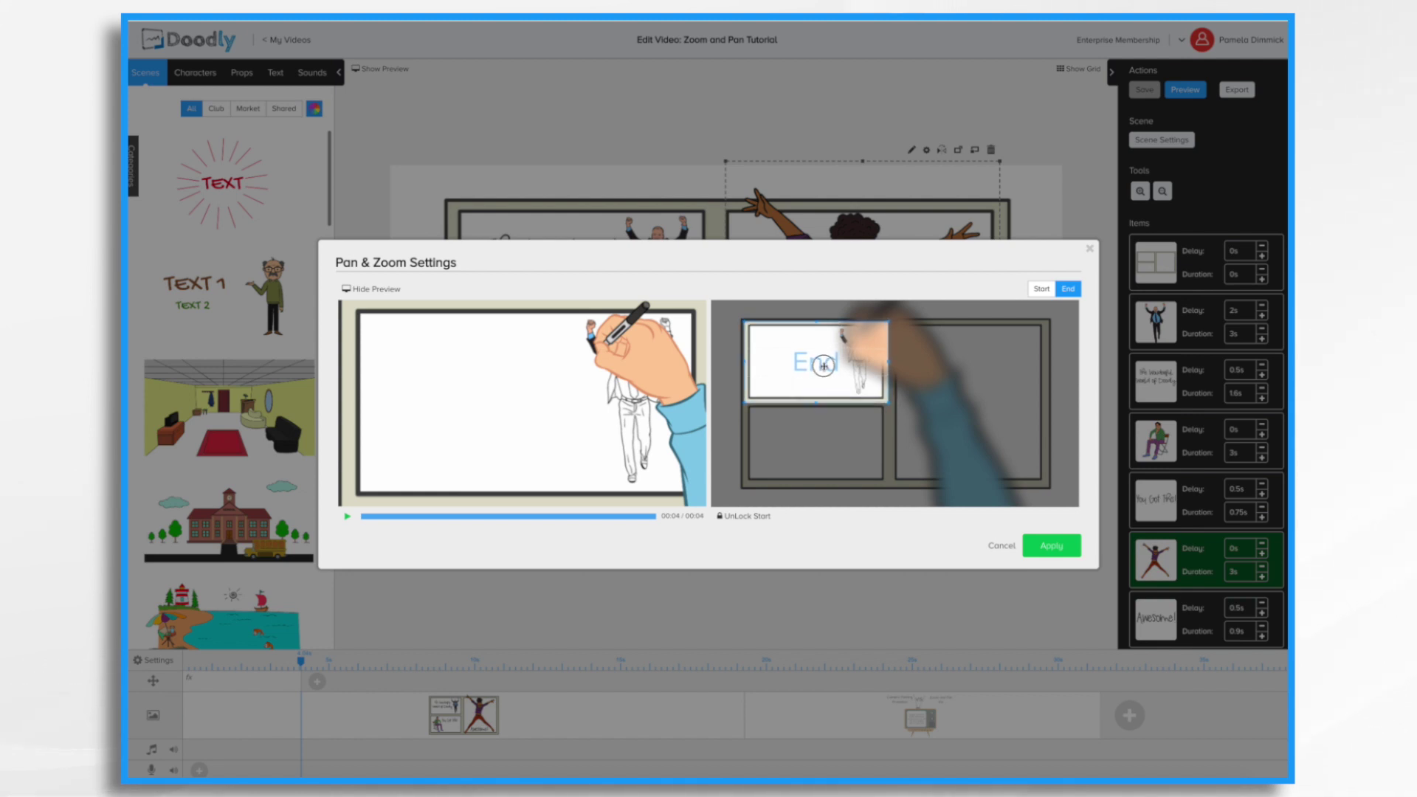
{"action": "left_click", "coordinate": [347, 517]}
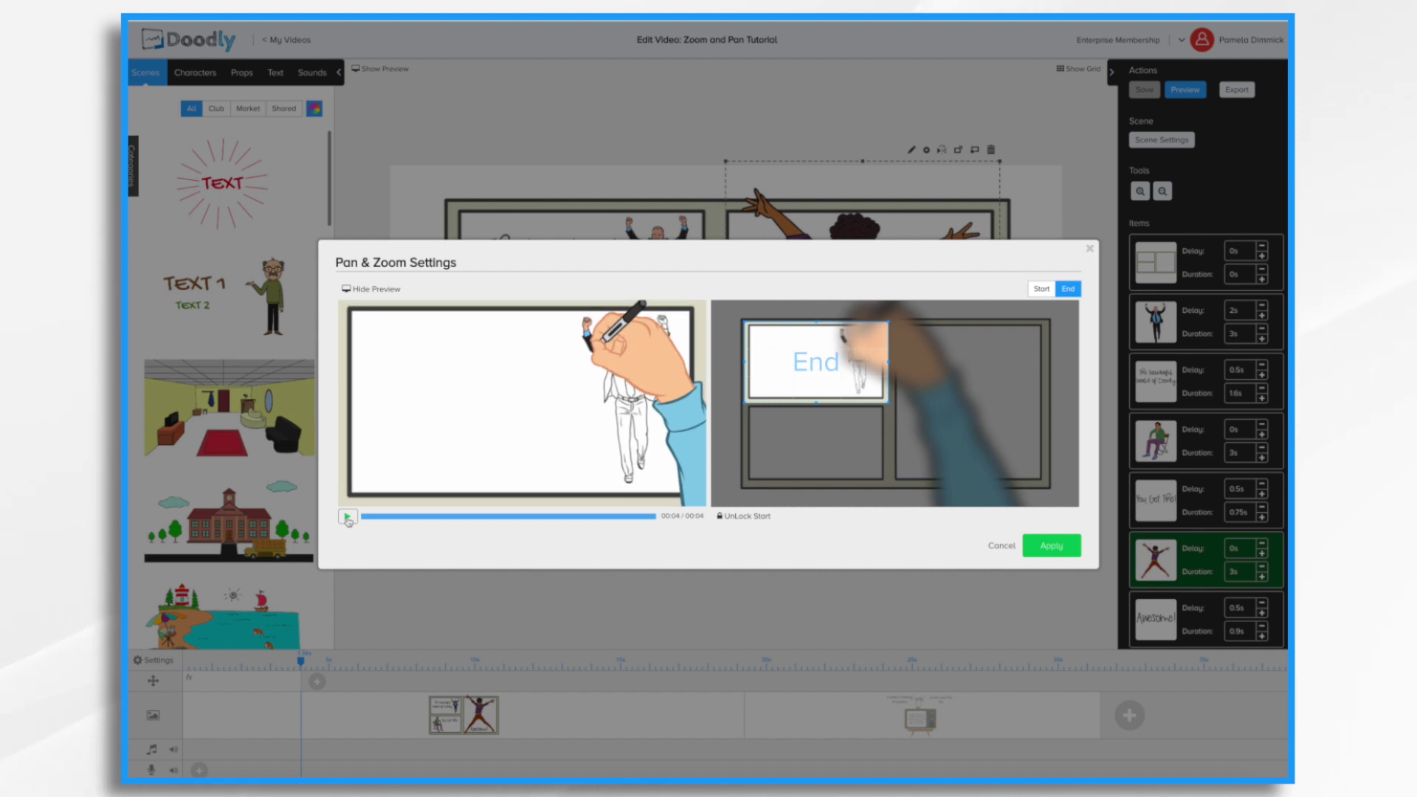
Step: Toggle between the Start and End framings to compare them
{"action": "left_click", "coordinate": [1063, 290]}
{"action": "left_click", "coordinate": [1065, 291]}
{"action": "left_click", "coordinate": [1039, 291]}
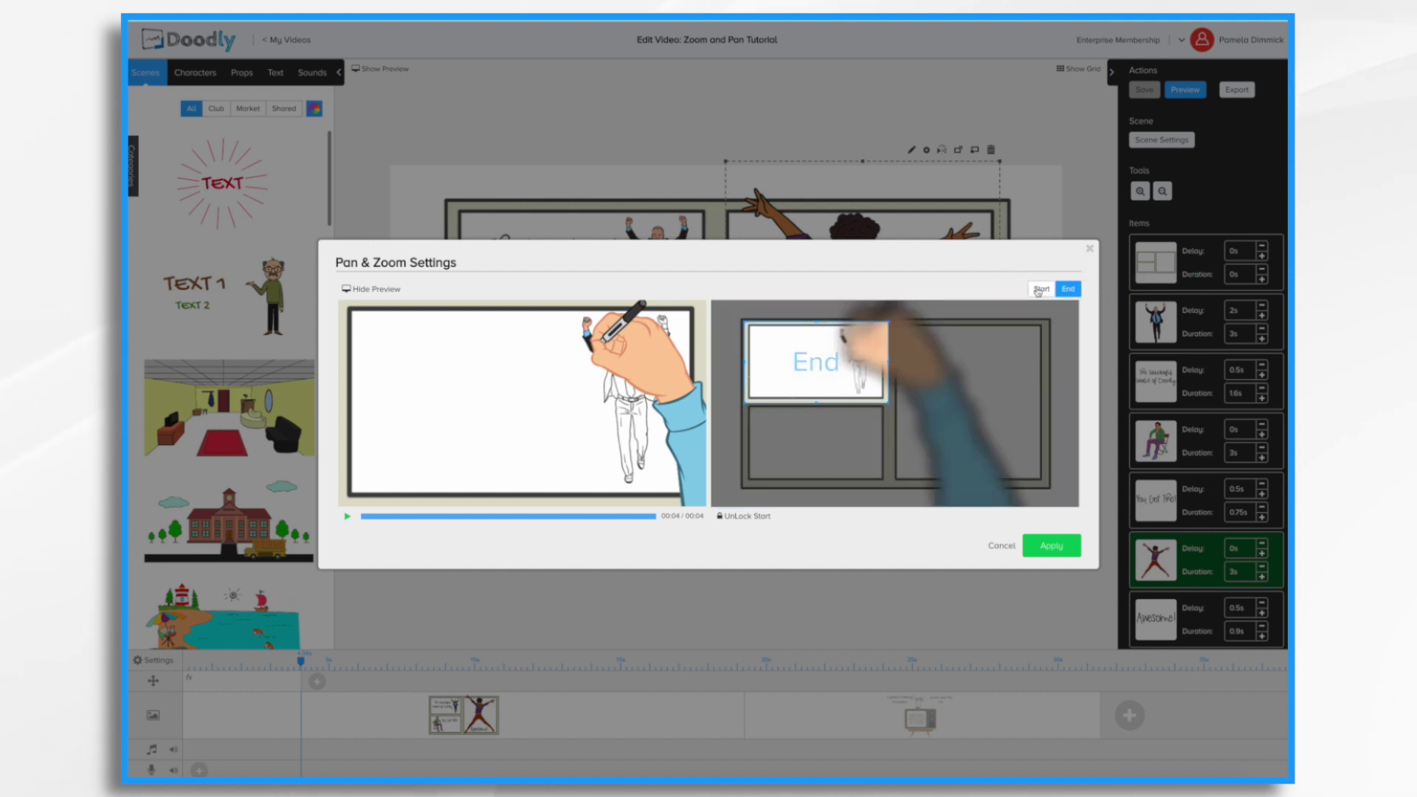
{"action": "left_click", "coordinate": [1074, 290]}
{"action": "left_click", "coordinate": [1037, 291]}
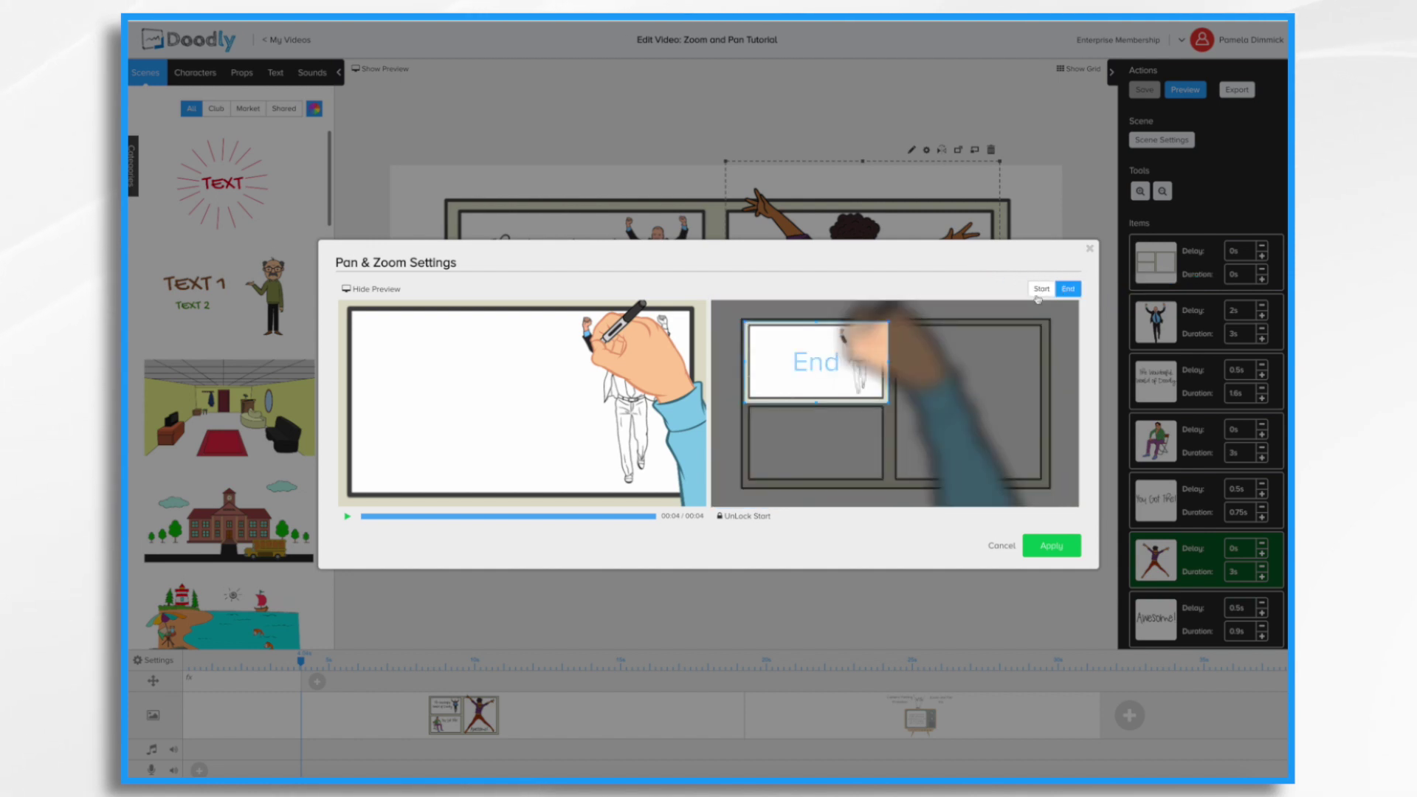
{"action": "left_click", "coordinate": [1049, 547]}
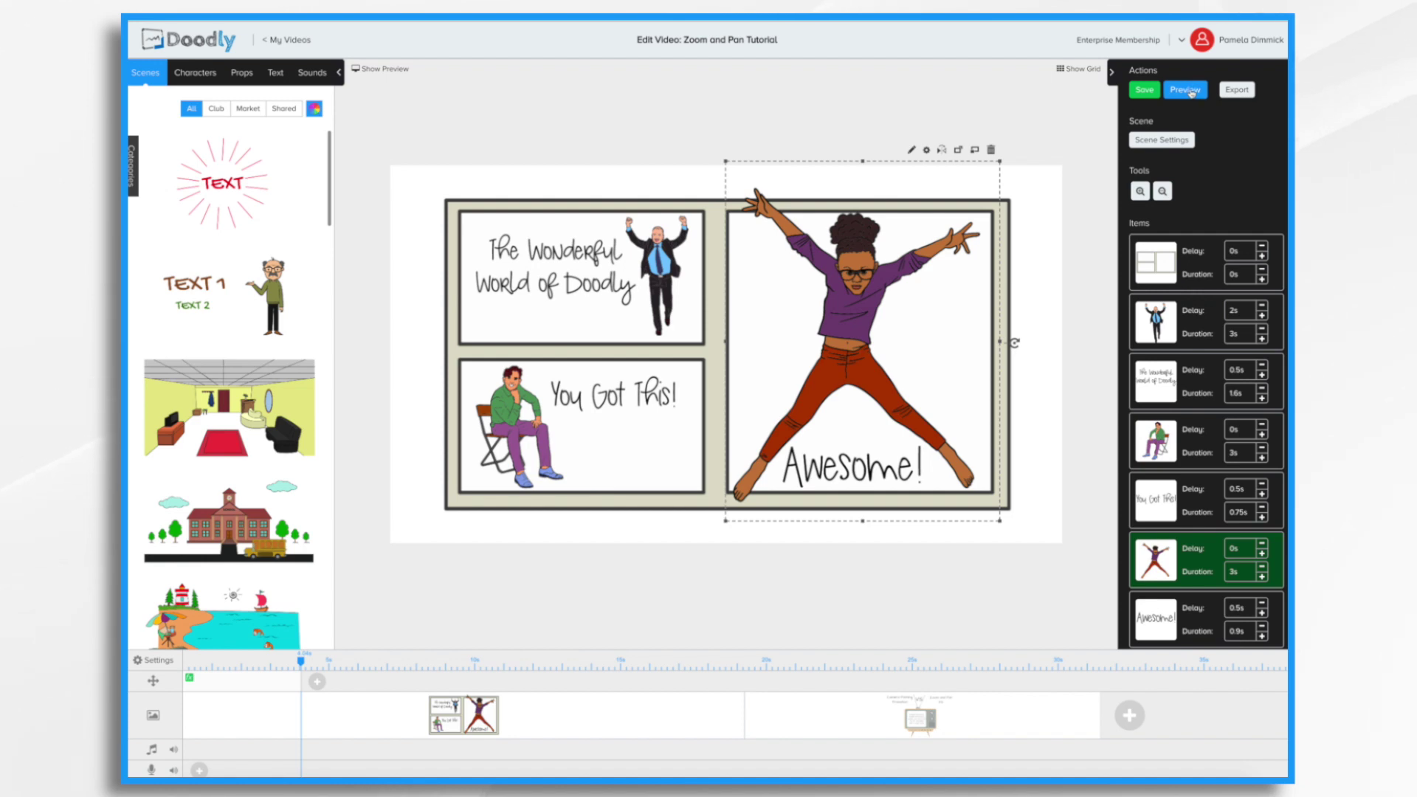
{"action": "left_click", "coordinate": [1186, 90]}
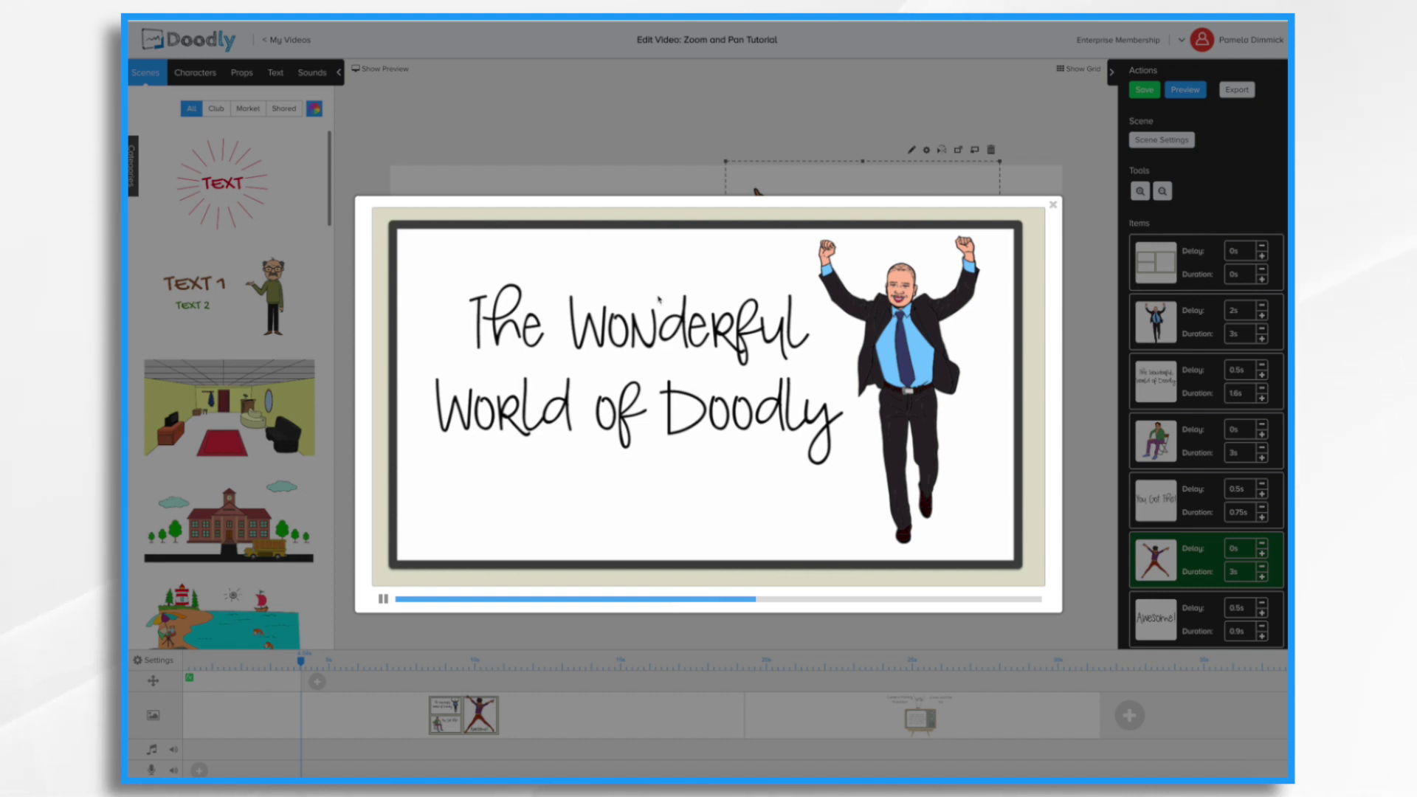
{"action": "left_click", "coordinate": [1054, 205]}
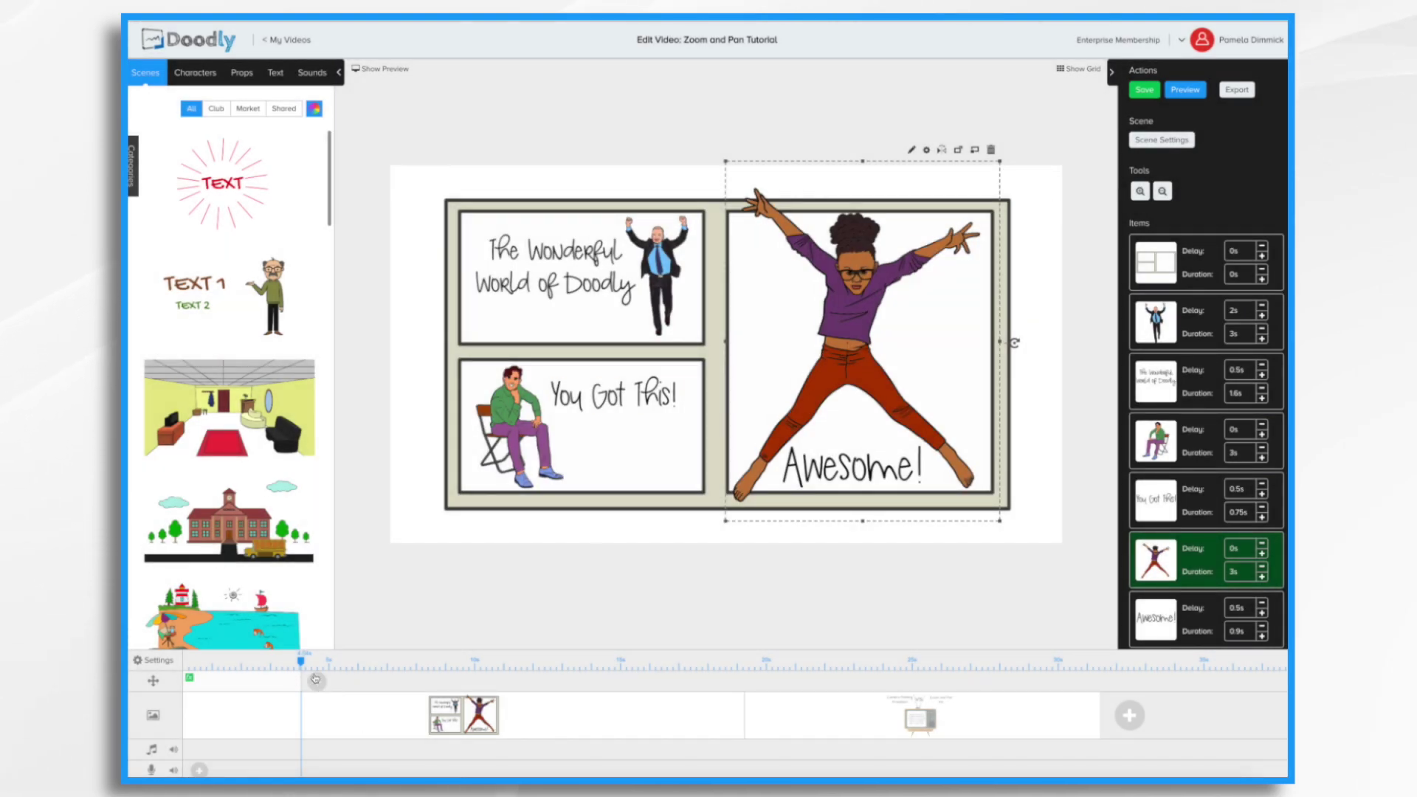
Step: Save the project and add a second panning and zooming move right after the first one
{"action": "key", "text": "ctrl+s"}
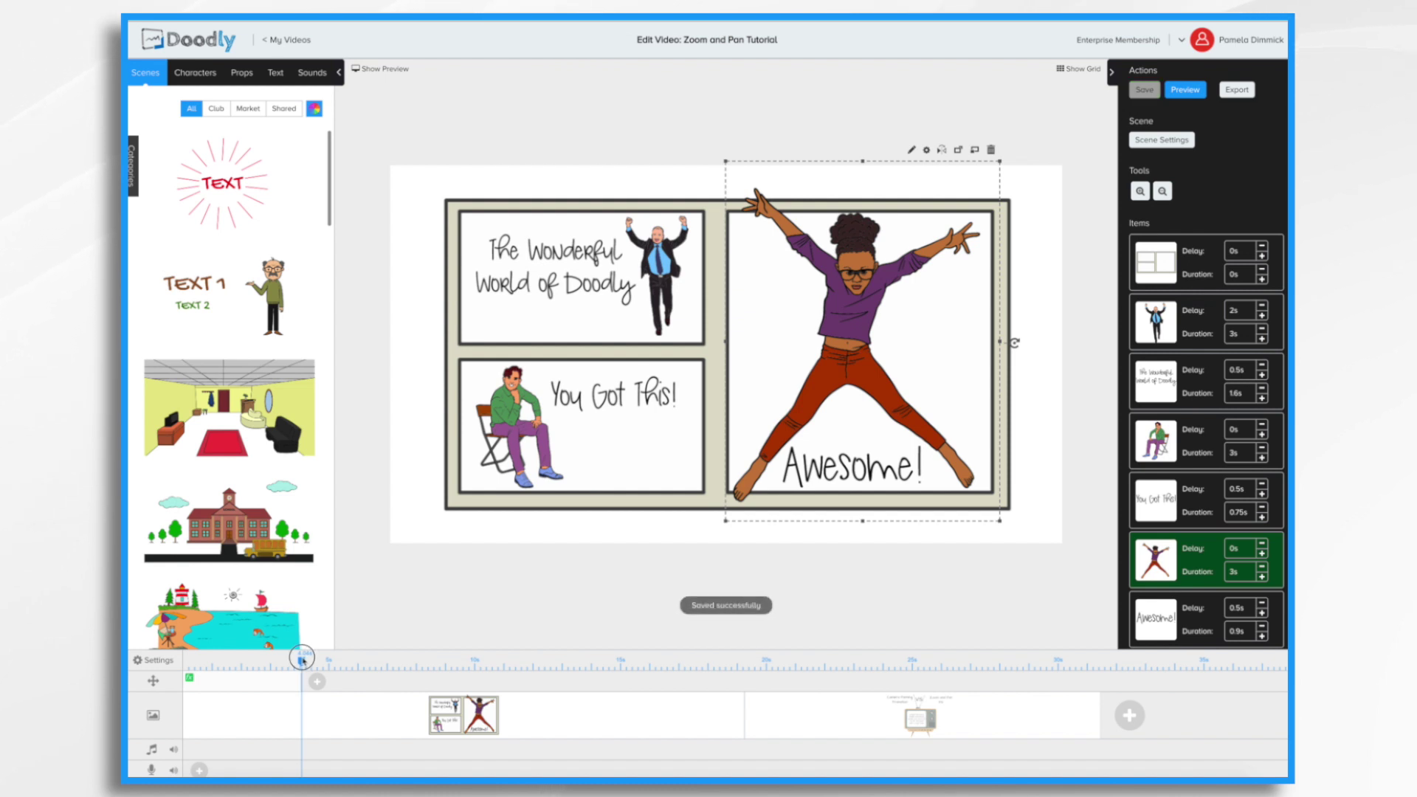
{"action": "left_click_drag", "start_coordinate": [302, 659], "coordinate": [332, 661]}
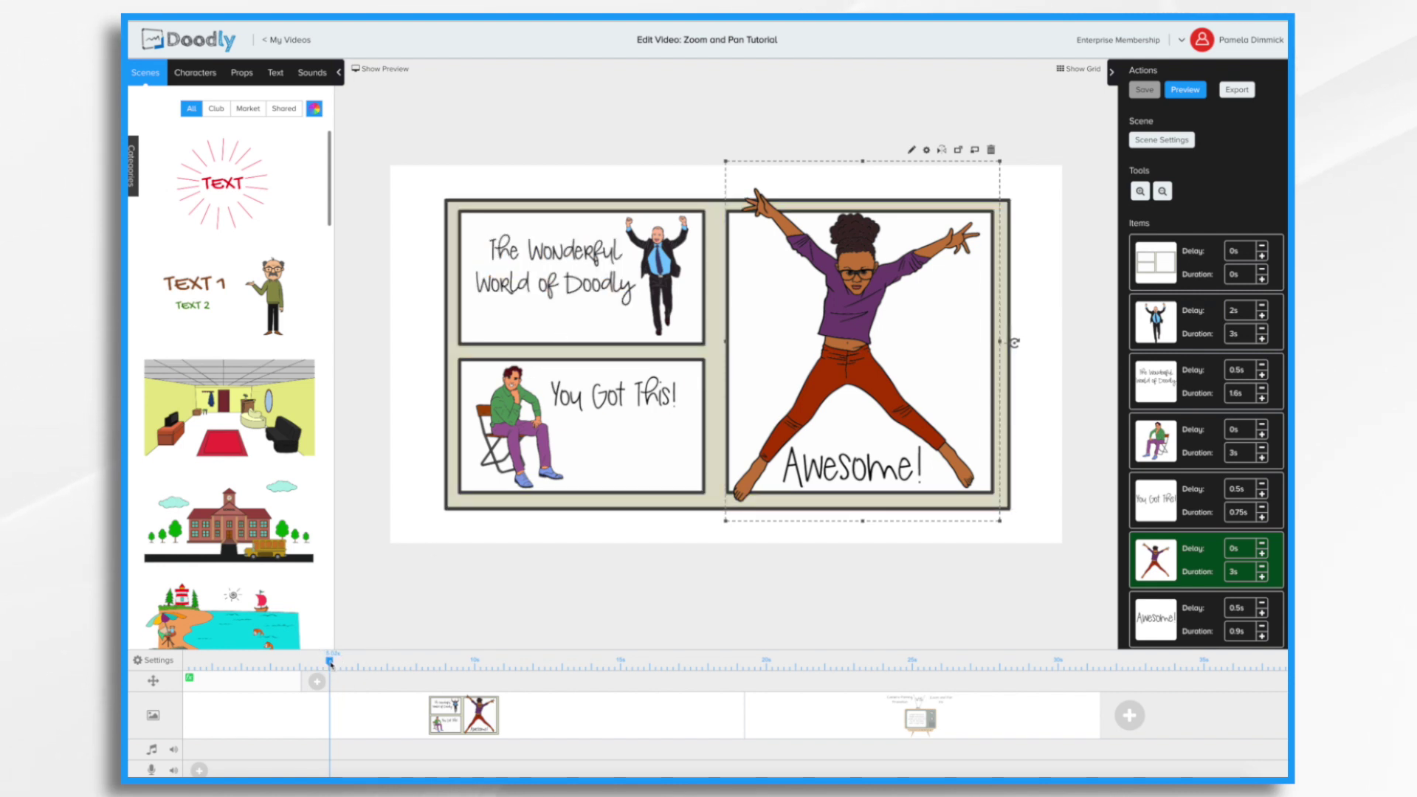
{"action": "mouse_move", "coordinate": [331, 662]}
{"action": "left_mouse_down"}
{"action": "mouse_move", "coordinate": [358, 665]}
{"action": "mouse_move", "coordinate": [342, 667]}
{"action": "left_mouse_up"}
{"action": "mouse_move", "coordinate": [343, 686]}
{"action": "left_click", "coordinate": [348, 686]}
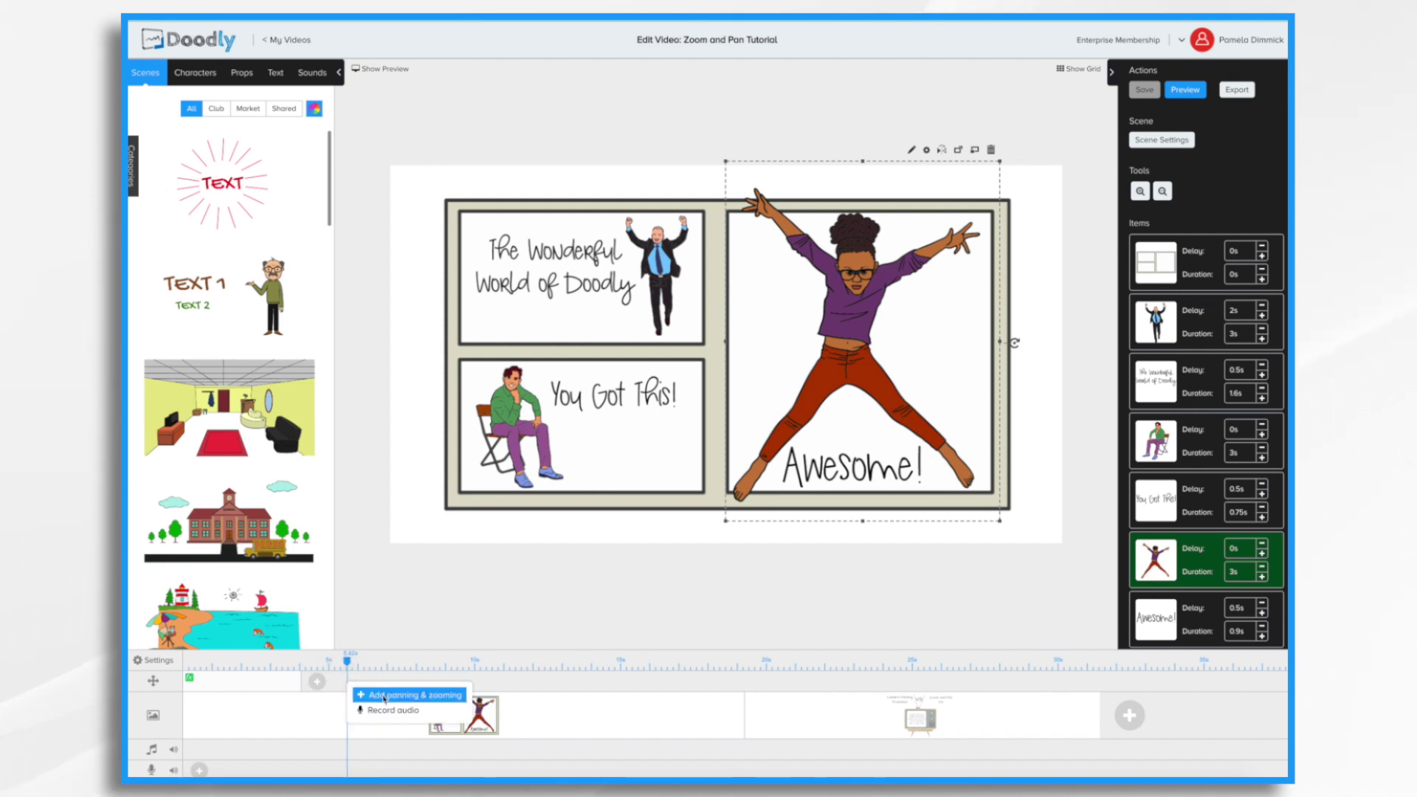
{"action": "left_click", "coordinate": [384, 696]}
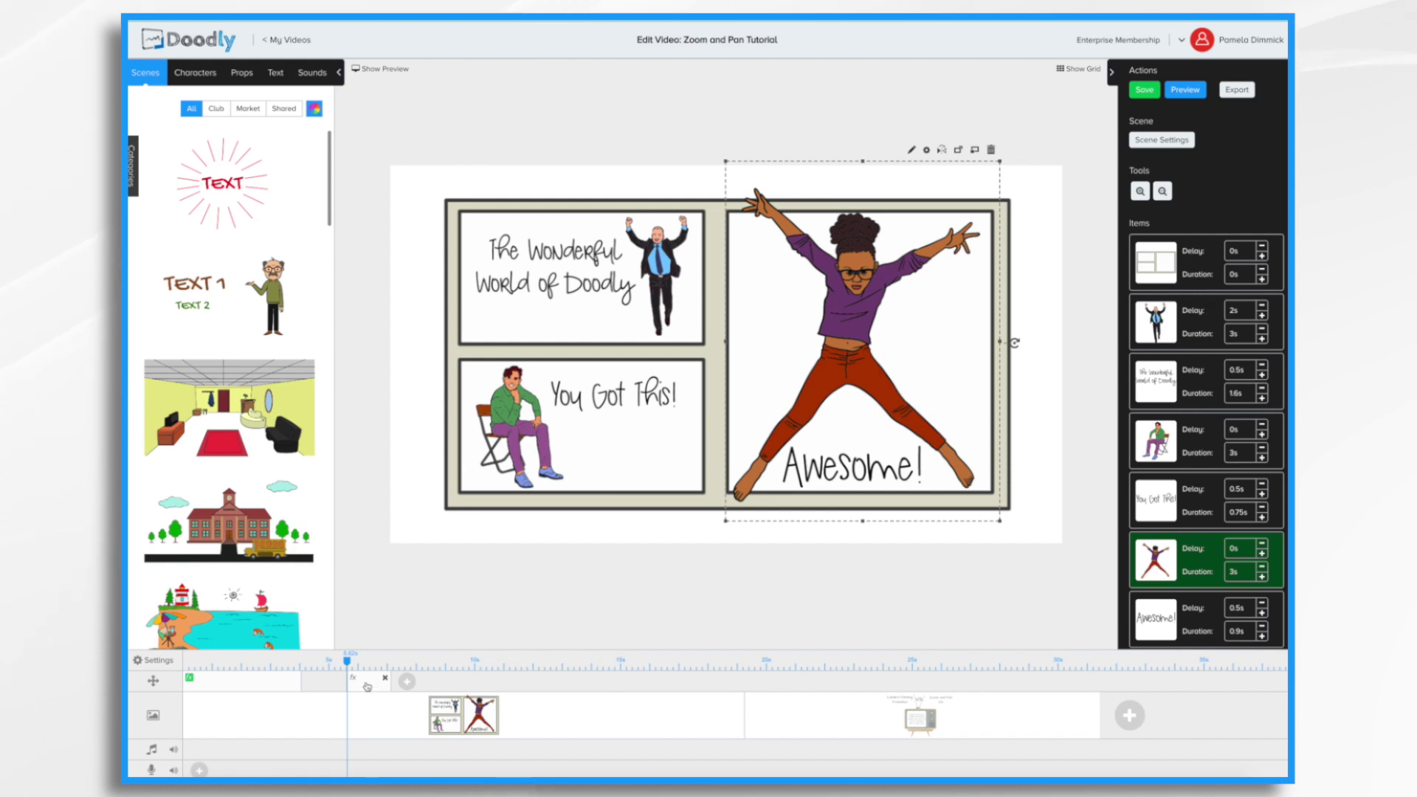
Step: Move the second move's End frame down onto the 'You Got This!' panel, preview it, and apply
{"action": "left_click", "coordinate": [367, 687]}
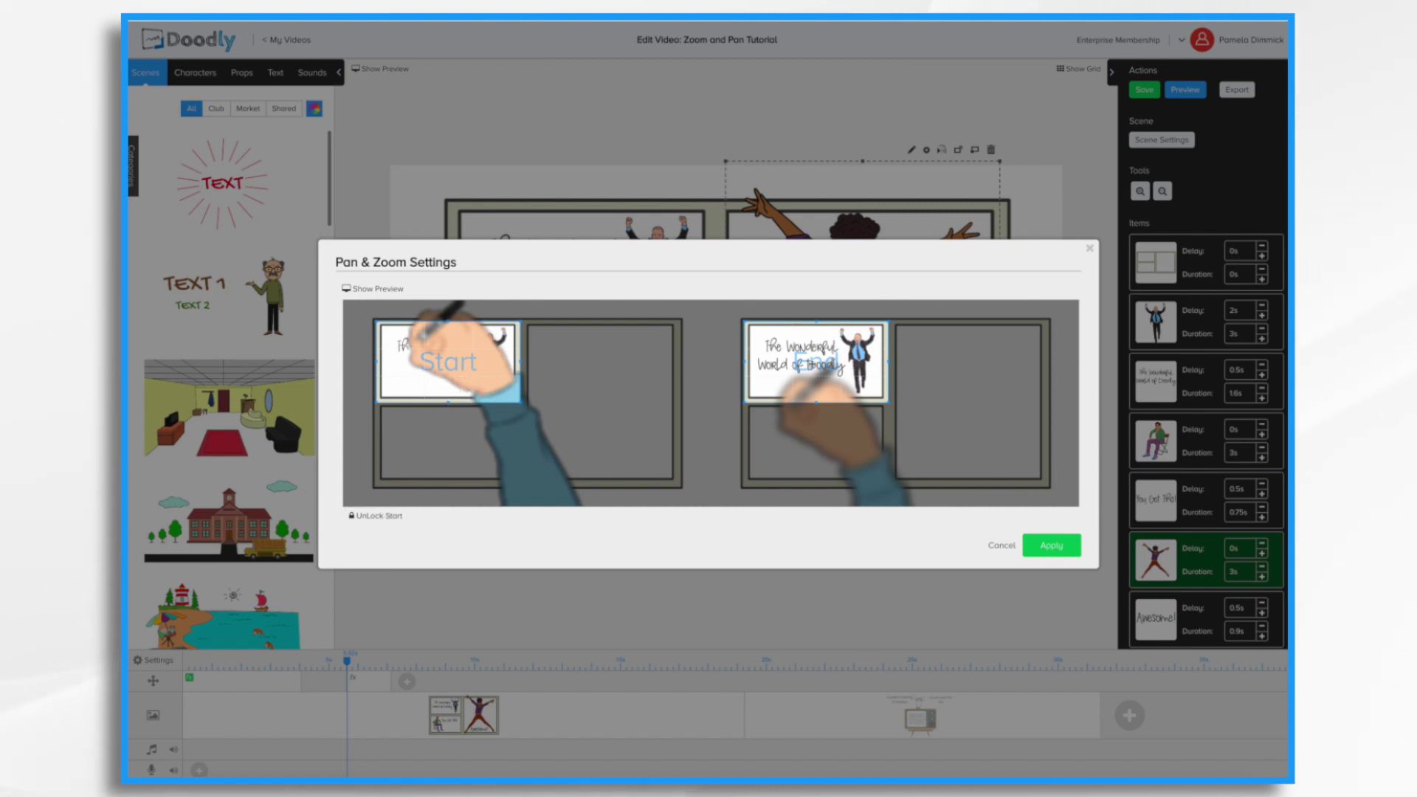
{"action": "left_click_drag", "start_coordinate": [815, 361], "coordinate": [823, 443]}
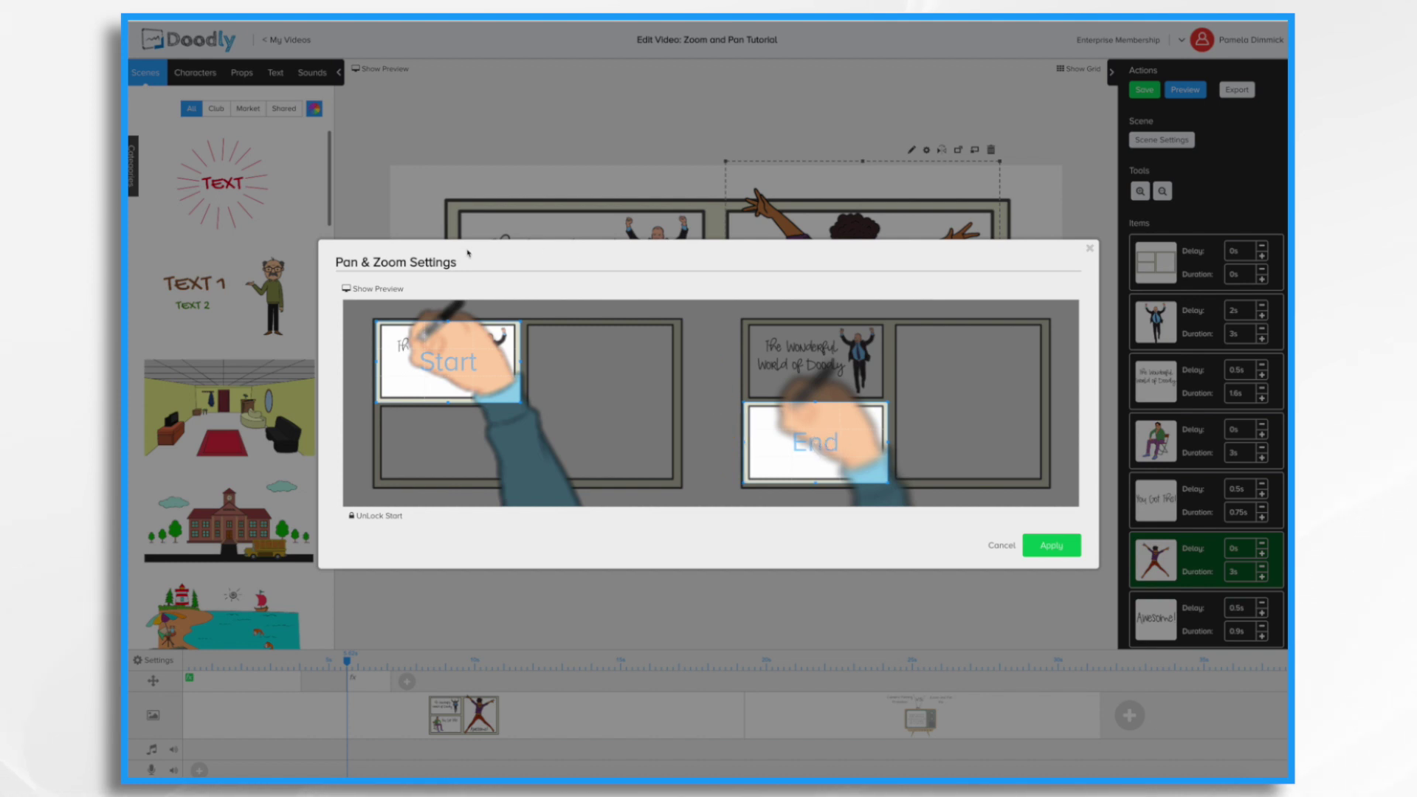
{"action": "left_click", "coordinate": [365, 289]}
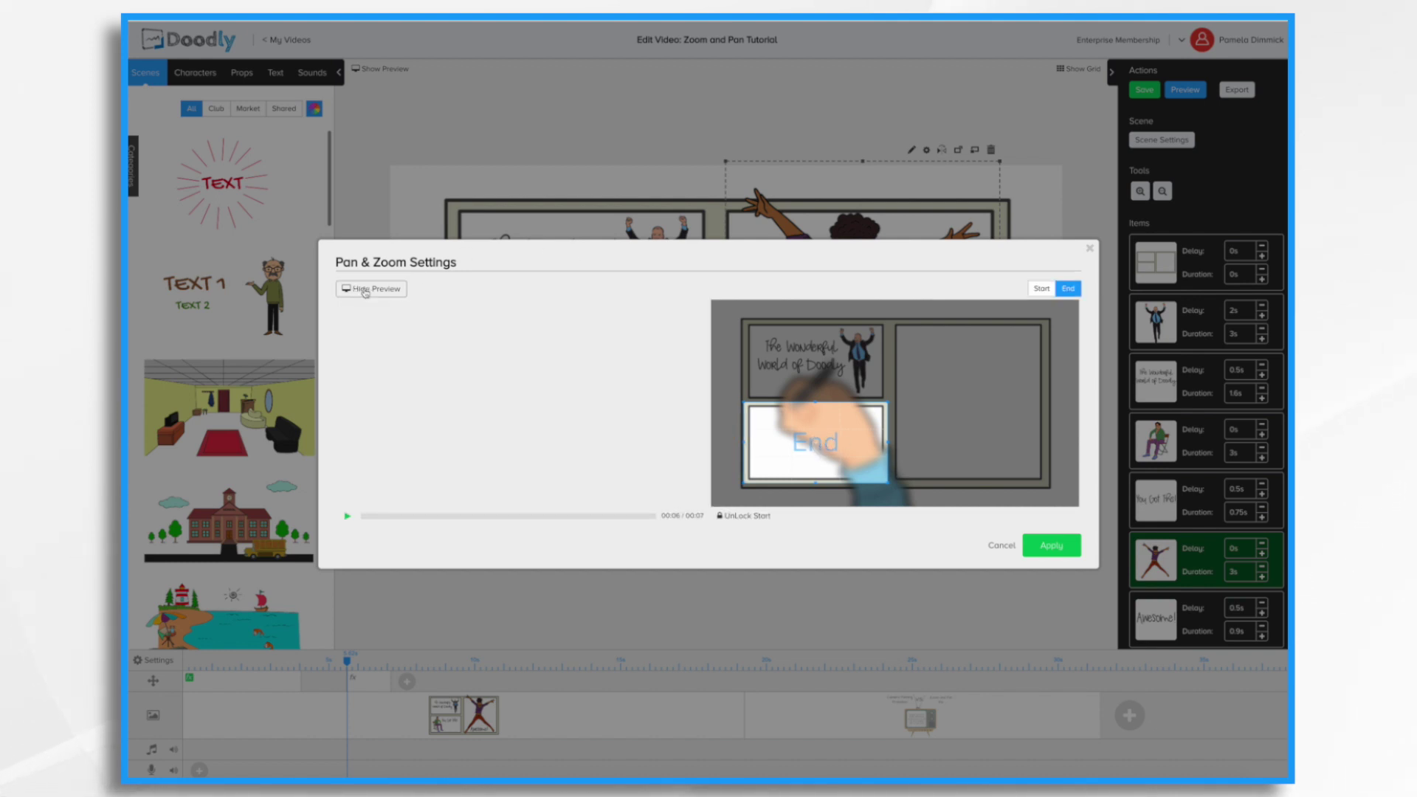
{"action": "left_click", "coordinate": [347, 516]}
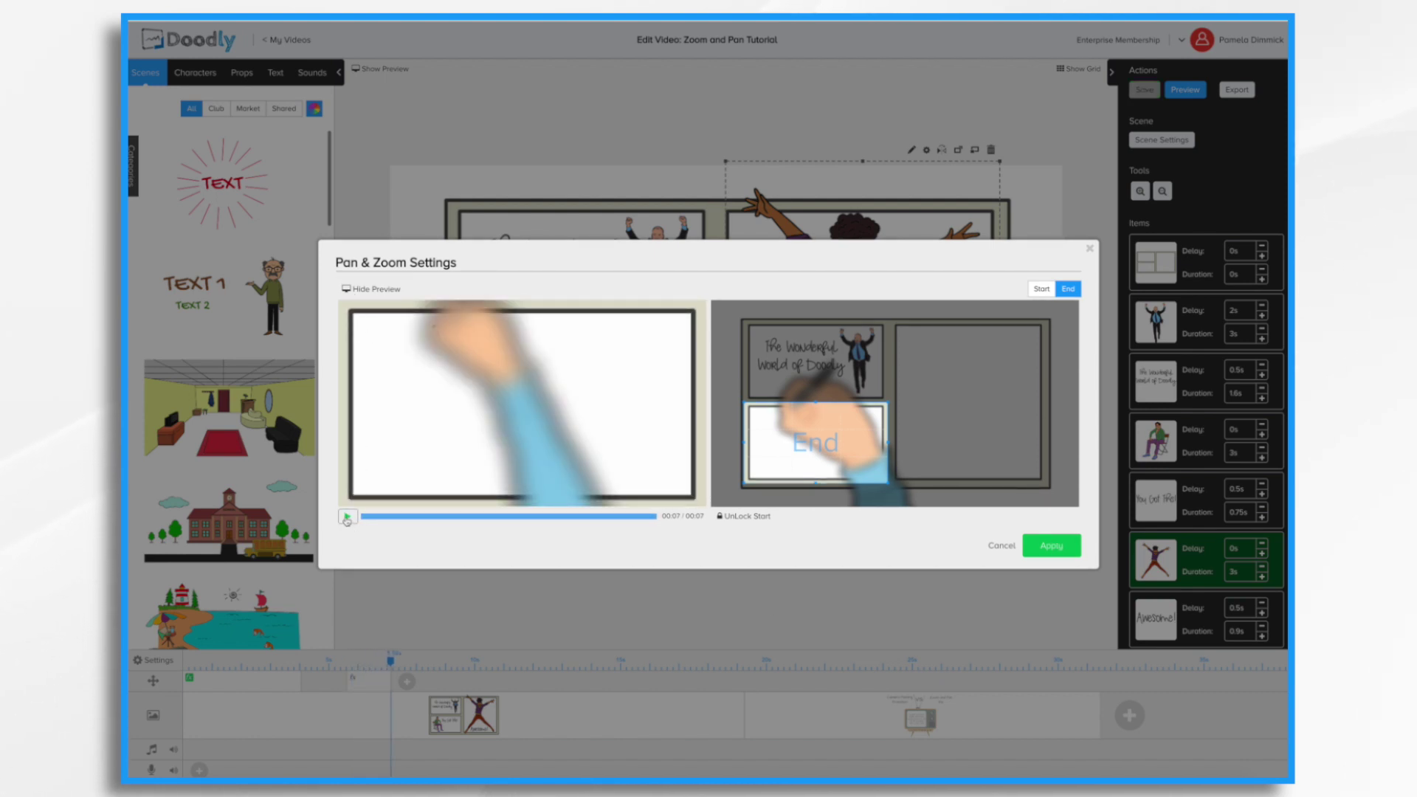
{"action": "left_click", "coordinate": [346, 517]}
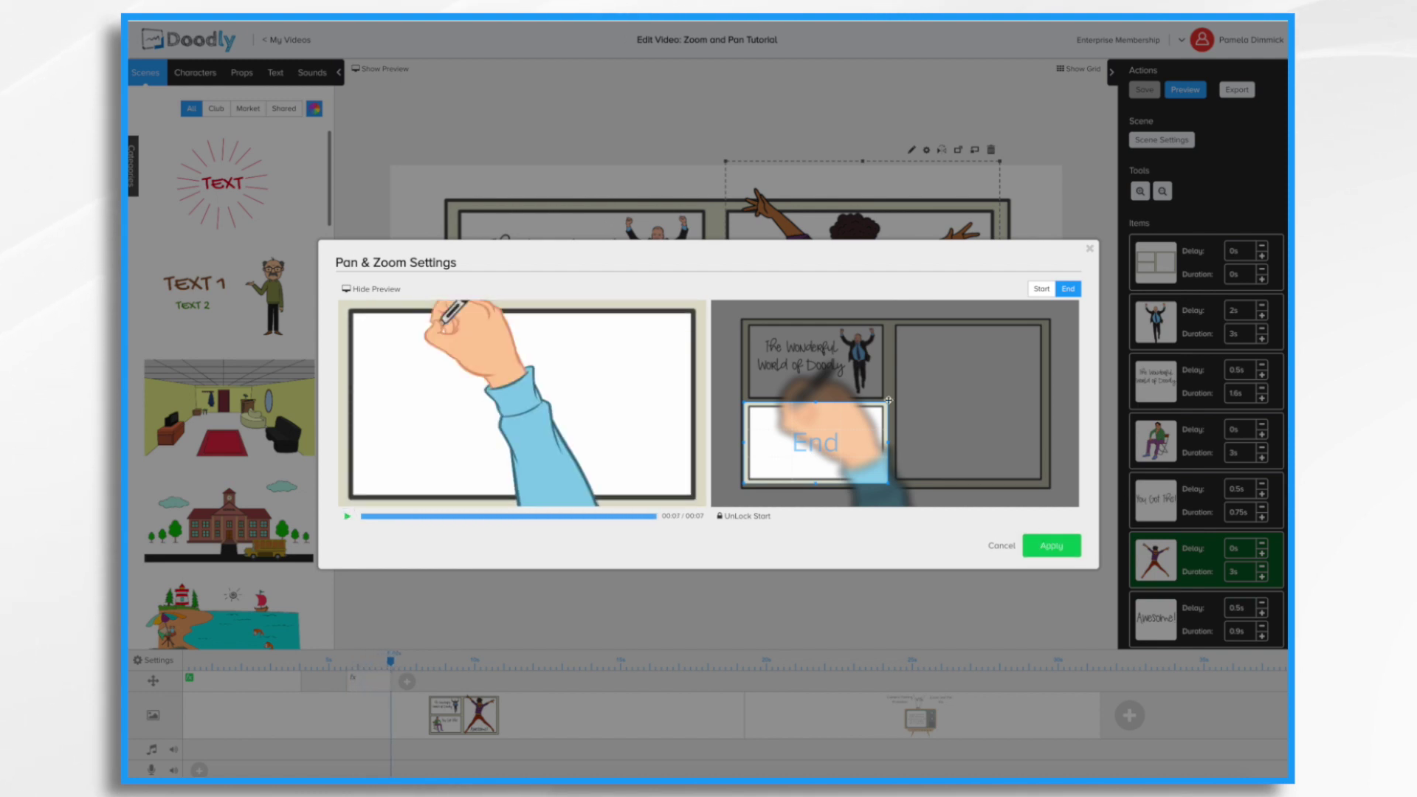
{"action": "left_click", "coordinate": [1058, 549]}
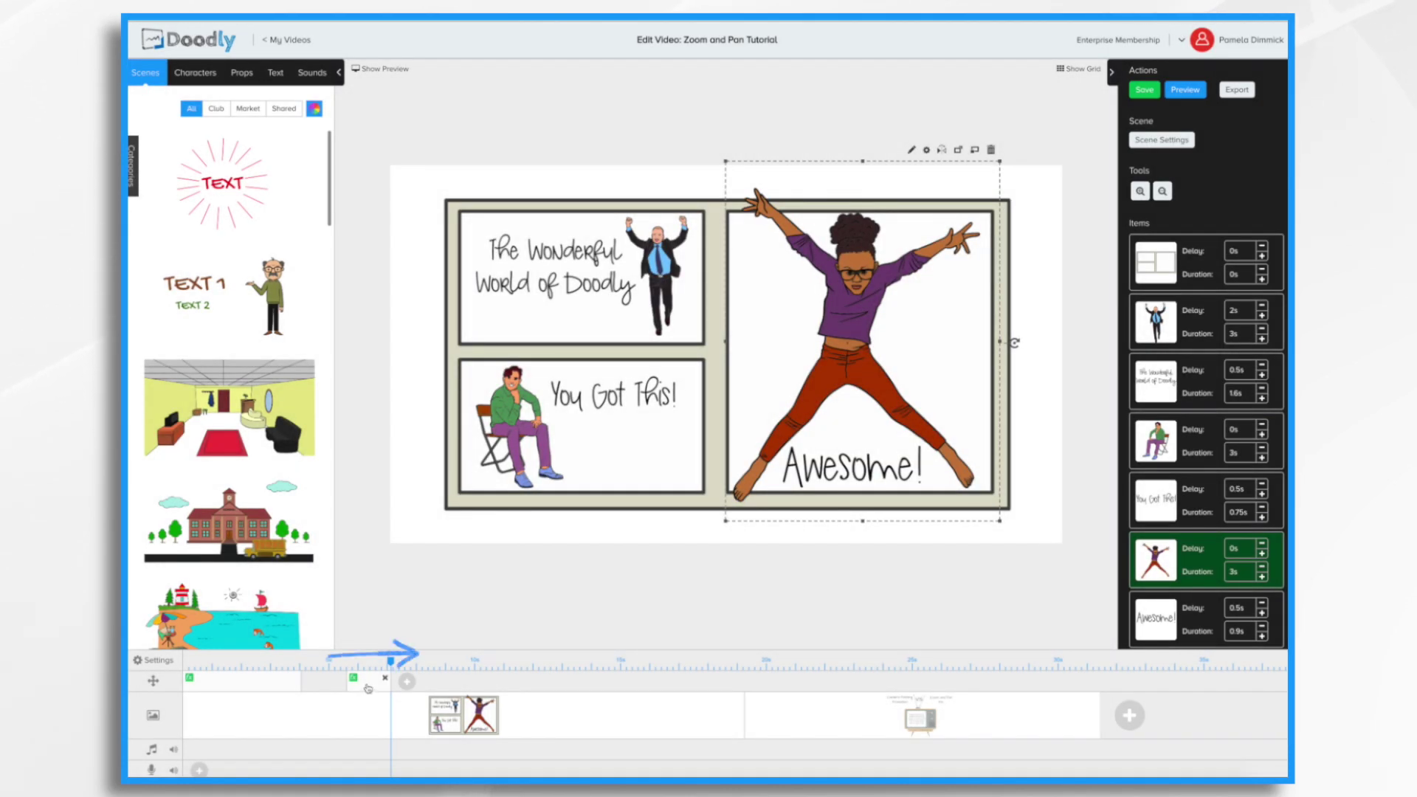
Step: Drag the 'You Got This!' zoom marker later on the timeline and check it in preview
{"action": "left_click_drag", "start_coordinate": [367, 688], "coordinate": [391, 690]}
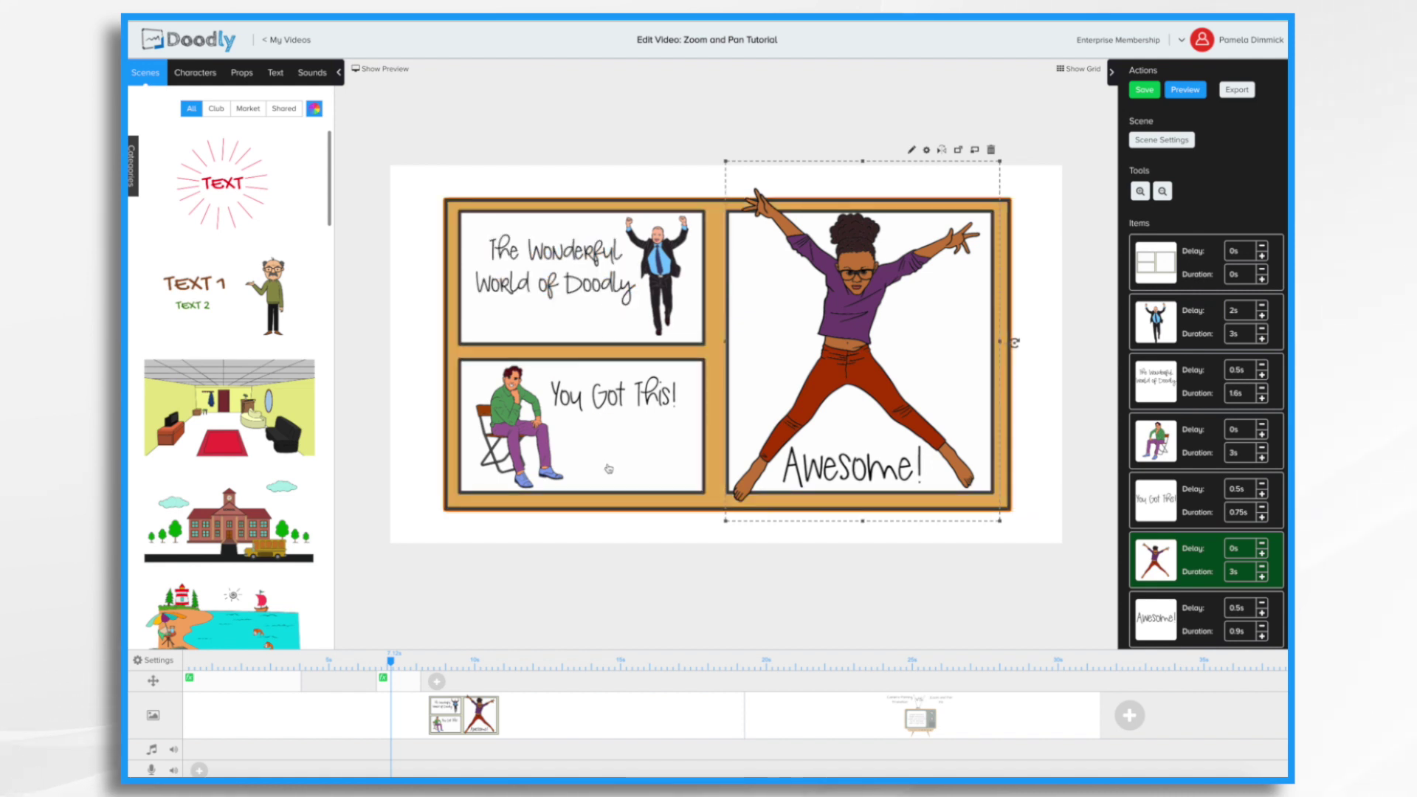
{"action": "left_click", "coordinate": [1185, 90]}
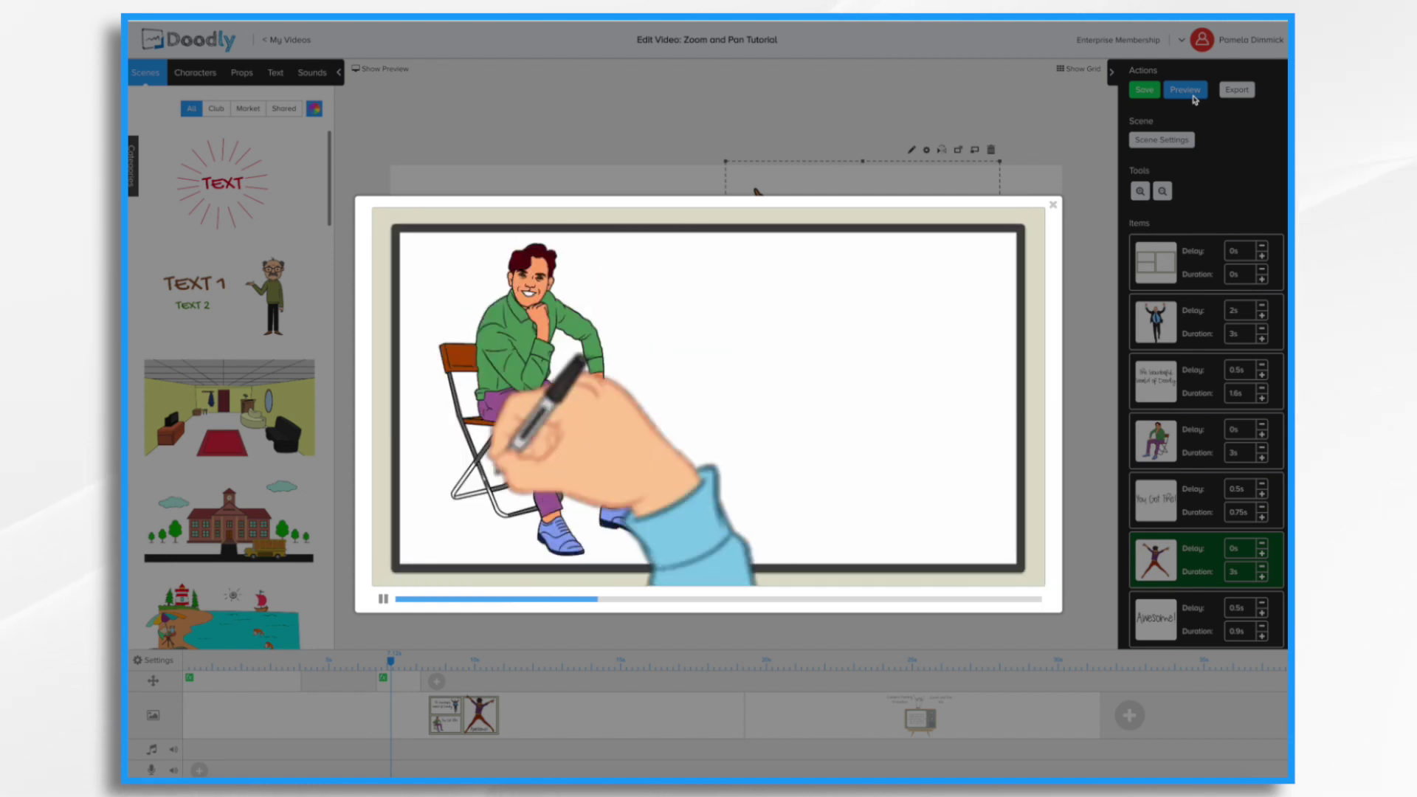
{"action": "left_click", "coordinate": [1052, 206]}
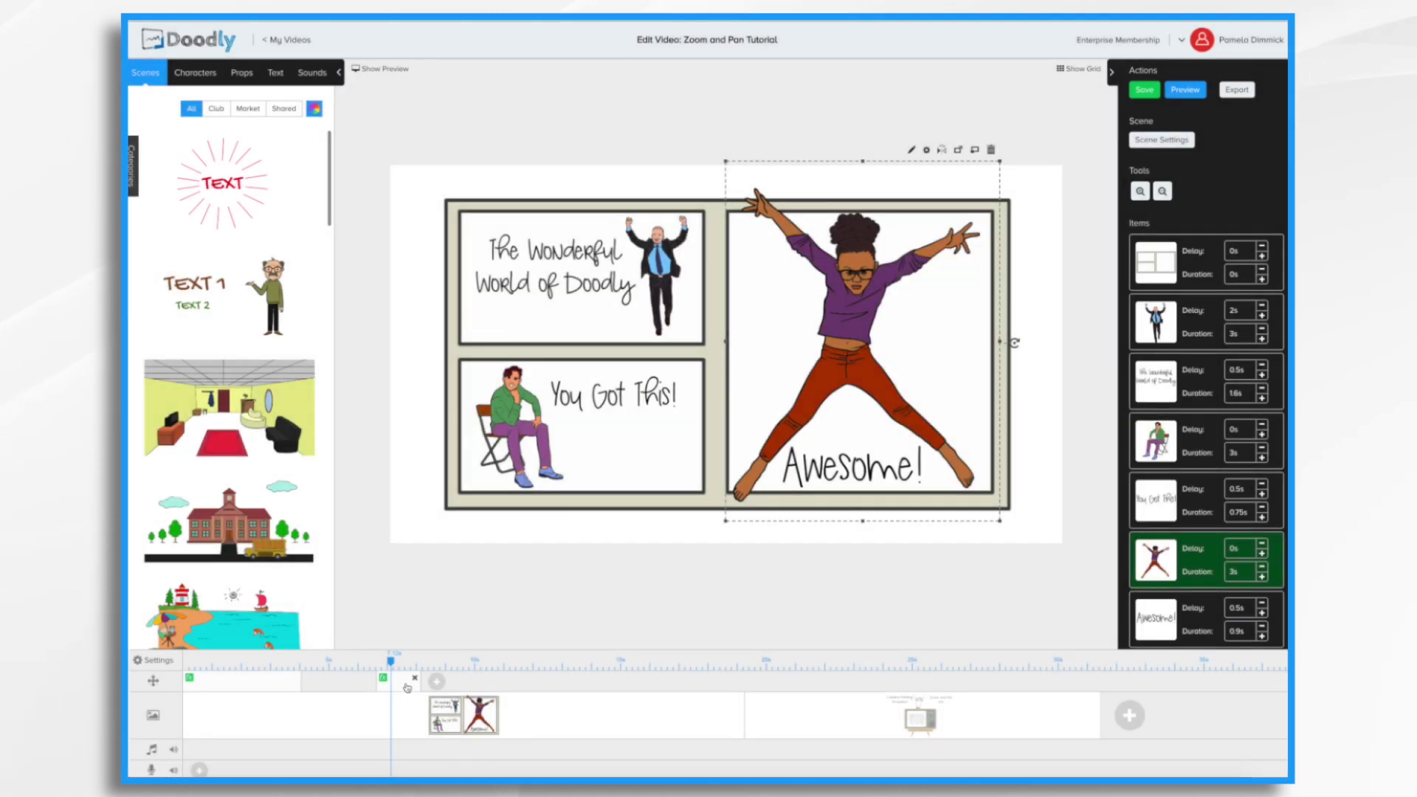
Step: Shift the zoom marker further along the timeline and preview the retimed zoom again
{"action": "left_click_drag", "start_coordinate": [409, 676], "coordinate": [433, 685]}
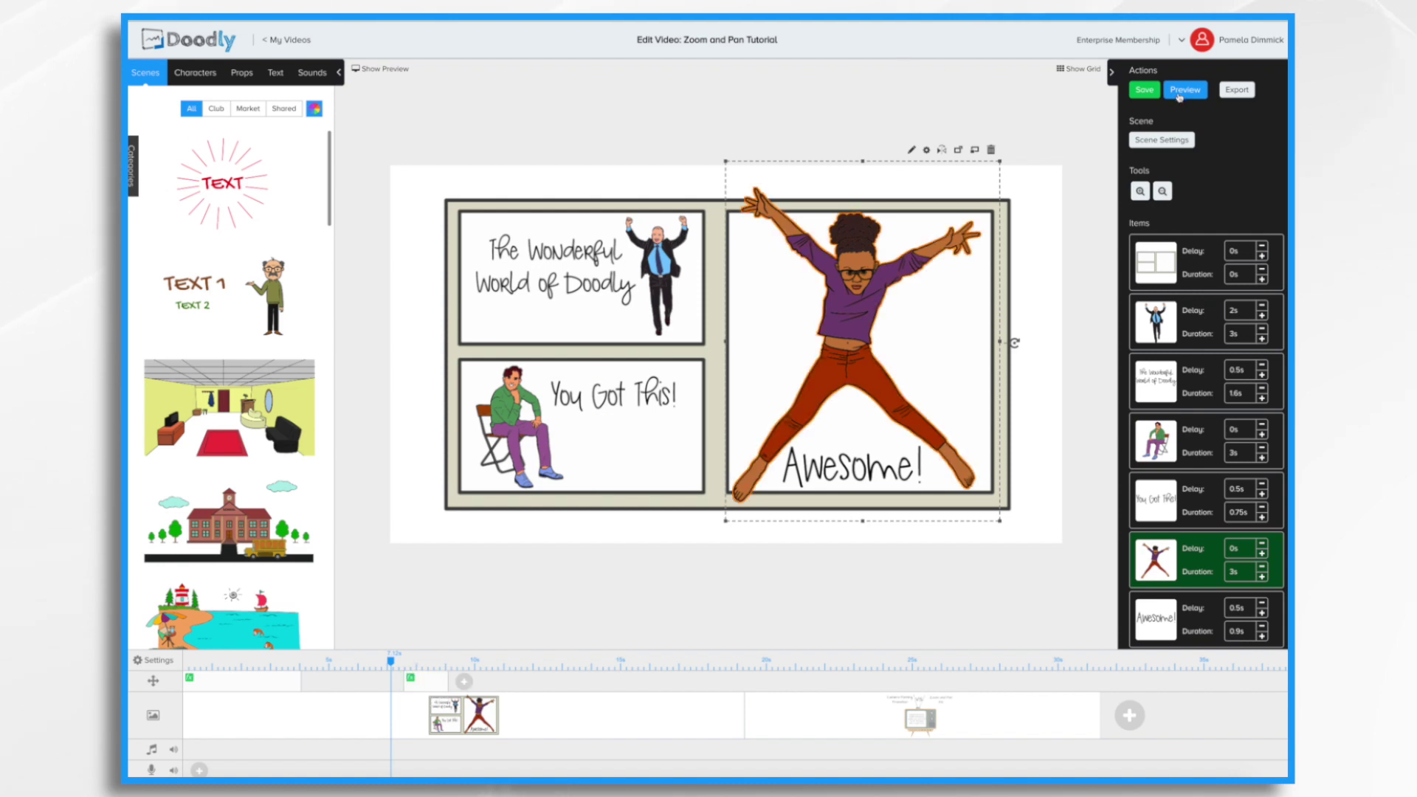
{"action": "left_click", "coordinate": [1186, 92]}
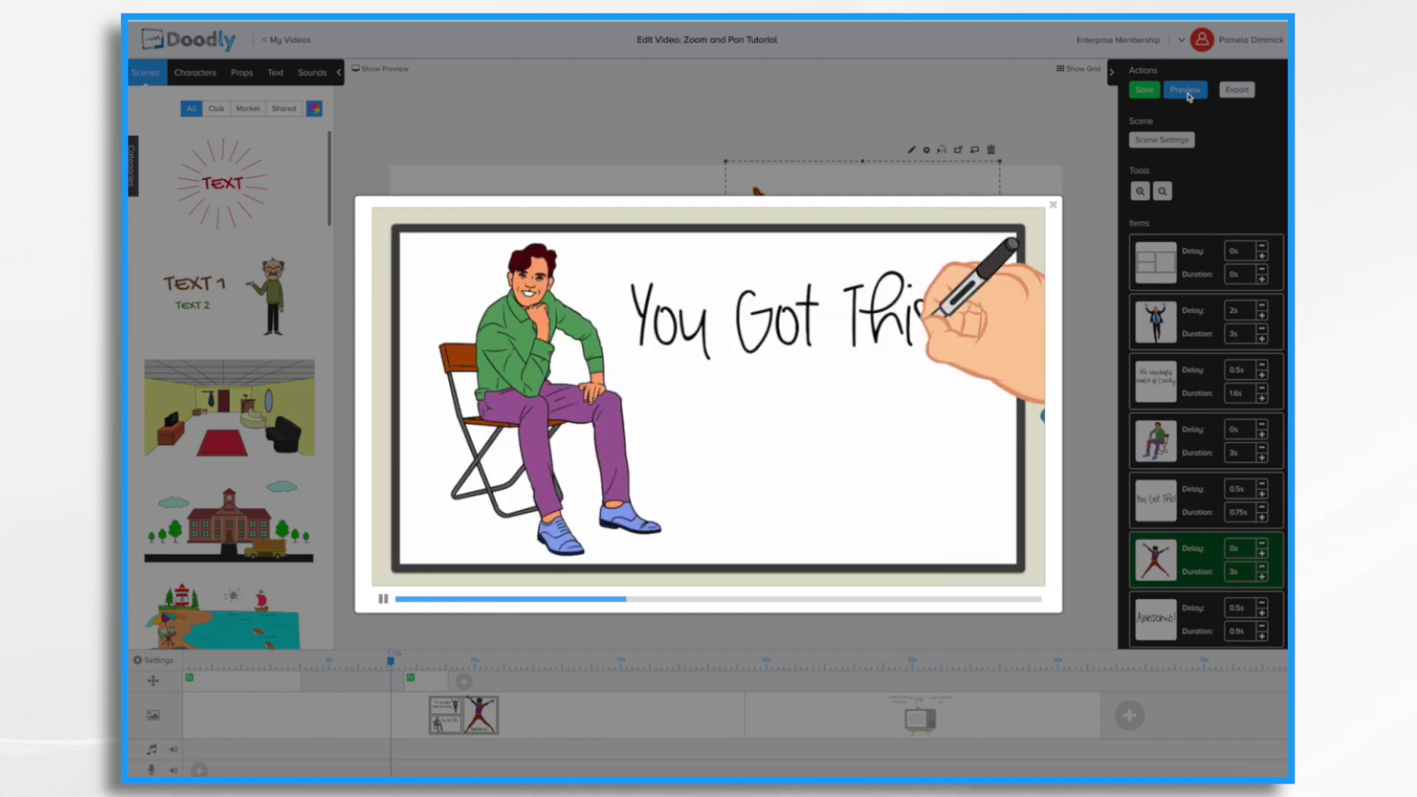
{"action": "left_click", "coordinate": [1053, 205]}
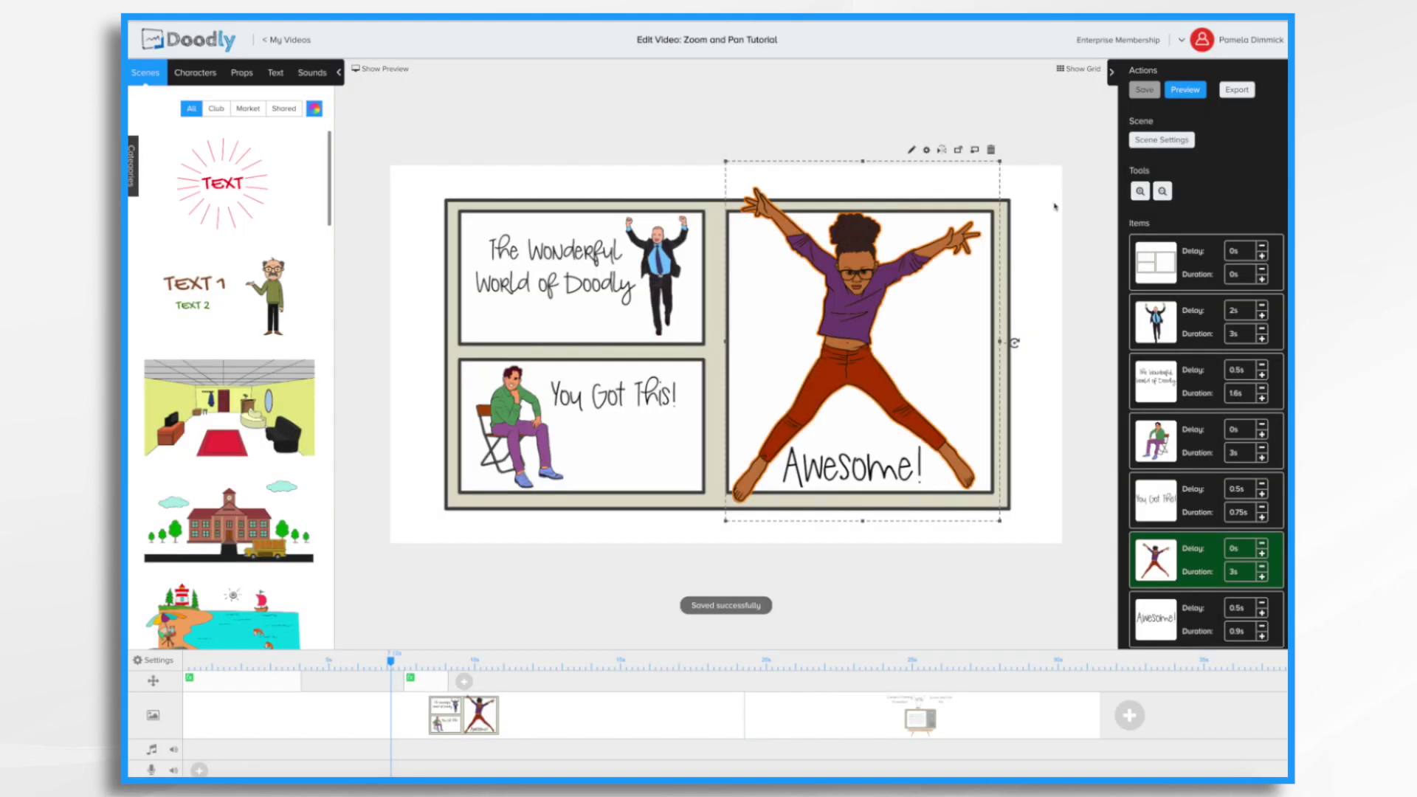
Step: Add another camera move whose End frame covers the whole comic page, preview it, and apply
{"action": "left_click", "coordinate": [464, 682]}
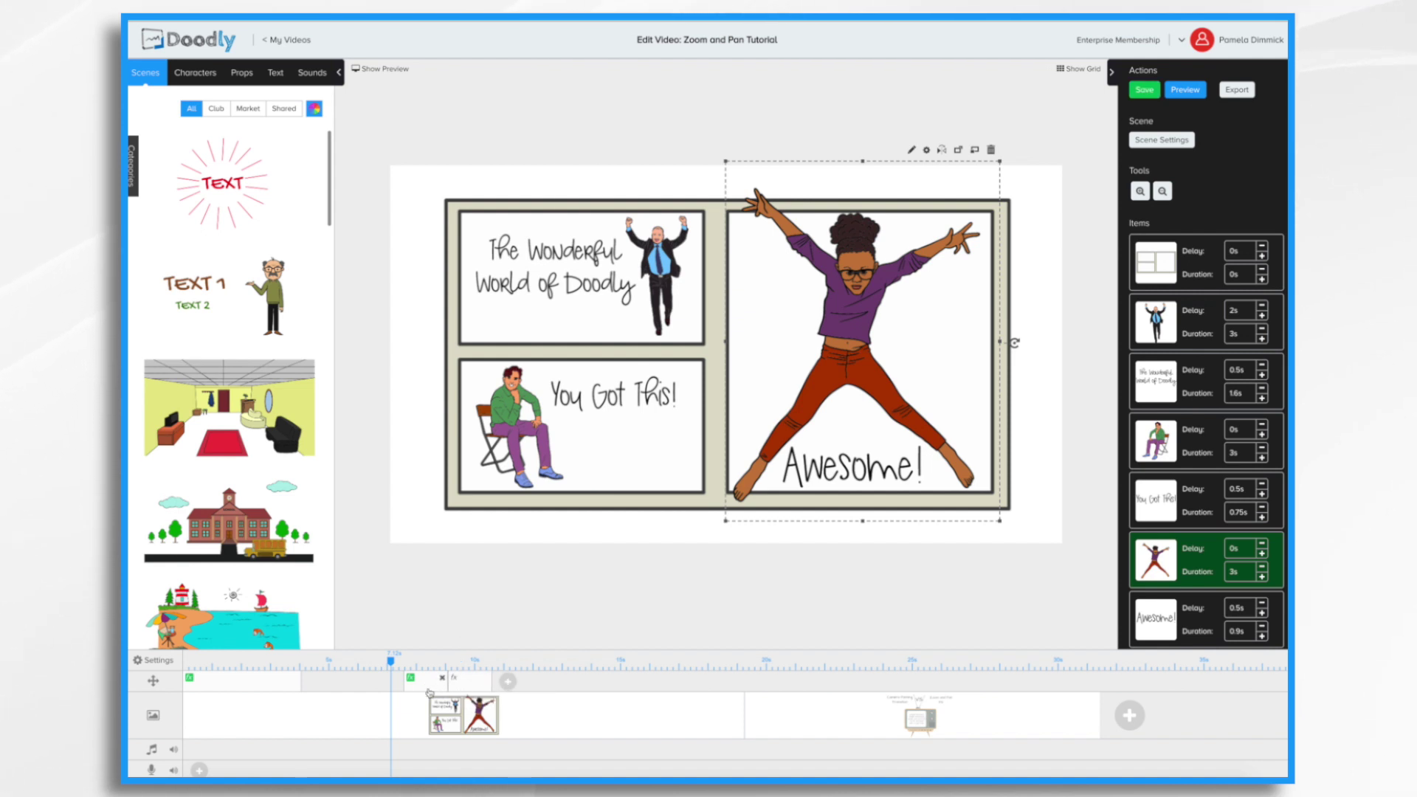
{"action": "left_click", "coordinate": [469, 688]}
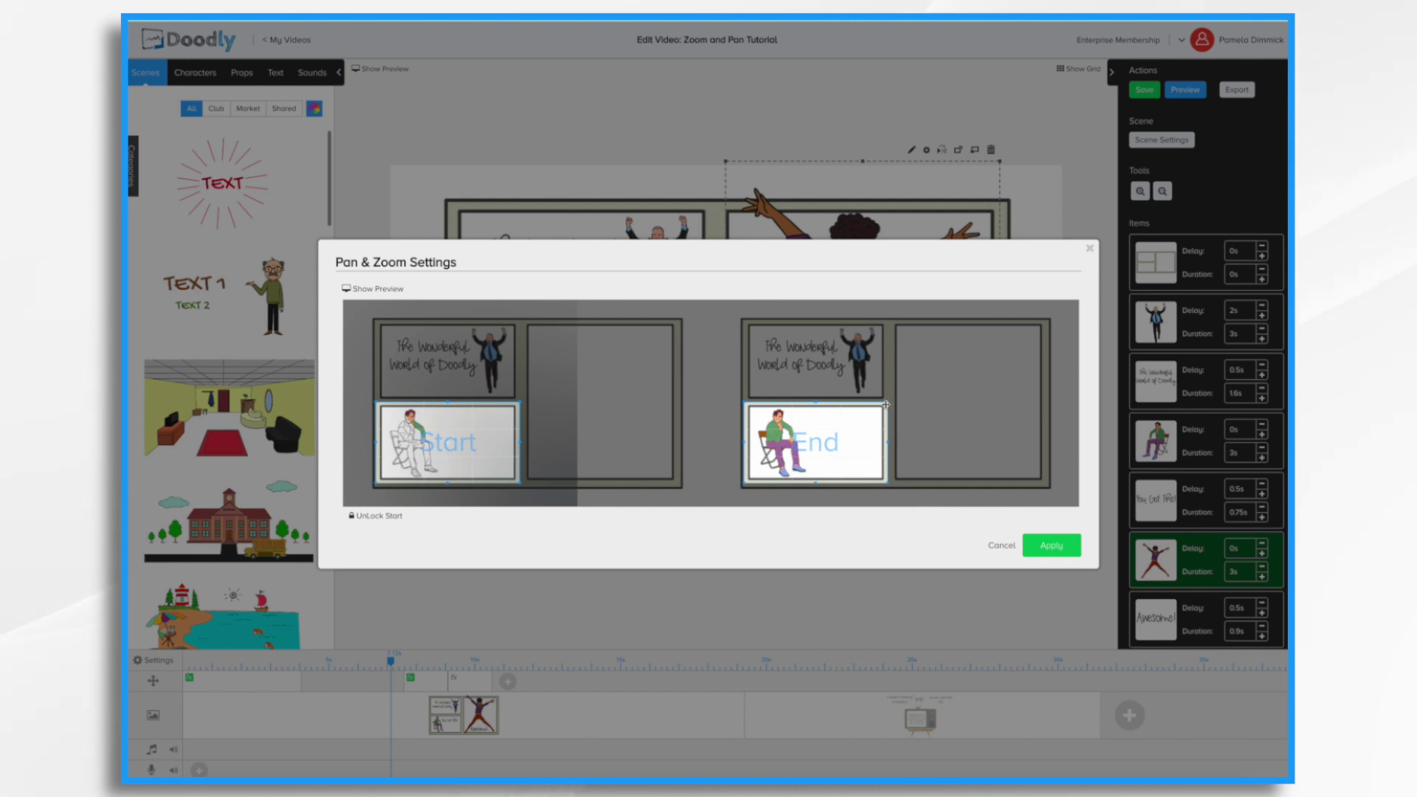
{"action": "mouse_move", "coordinate": [892, 403]}
{"action": "left_mouse_down"}
{"action": "mouse_move", "coordinate": [996, 329]}
{"action": "mouse_move", "coordinate": [922, 347]}
{"action": "mouse_move", "coordinate": [825, 273]}
{"action": "left_mouse_up"}
{"action": "left_click_drag", "start_coordinate": [856, 382], "coordinate": [1096, 545]}
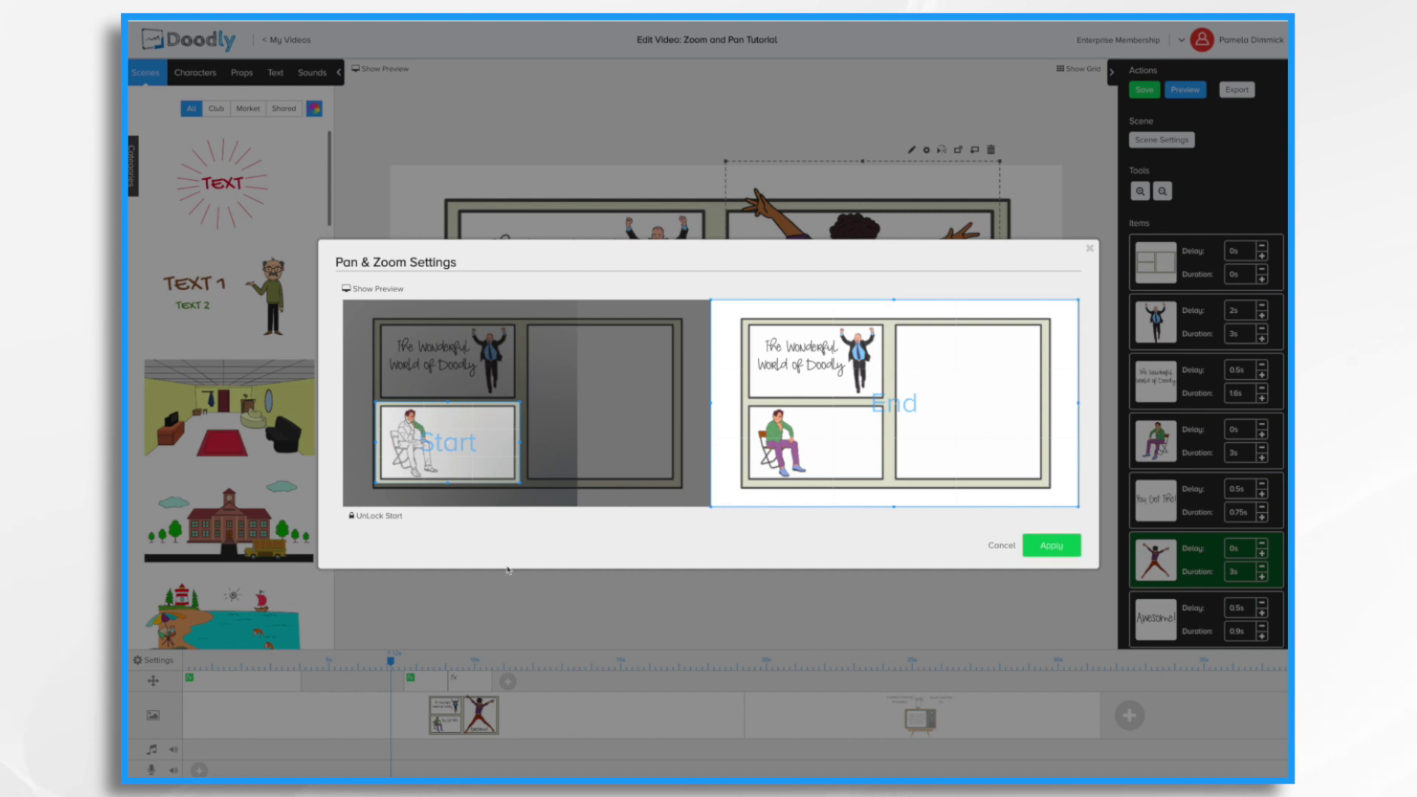
{"action": "left_click", "coordinate": [375, 289]}
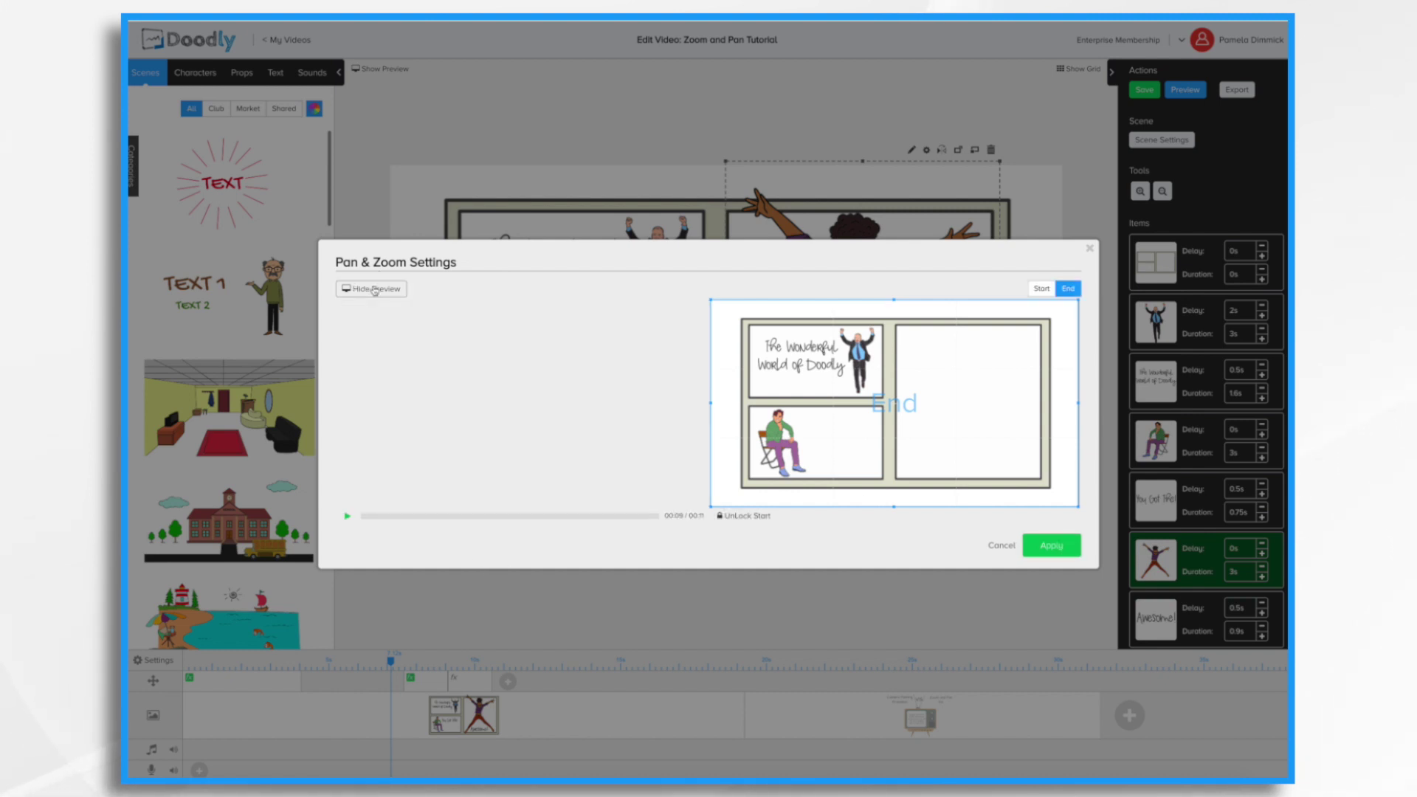
{"action": "left_click", "coordinate": [349, 517]}
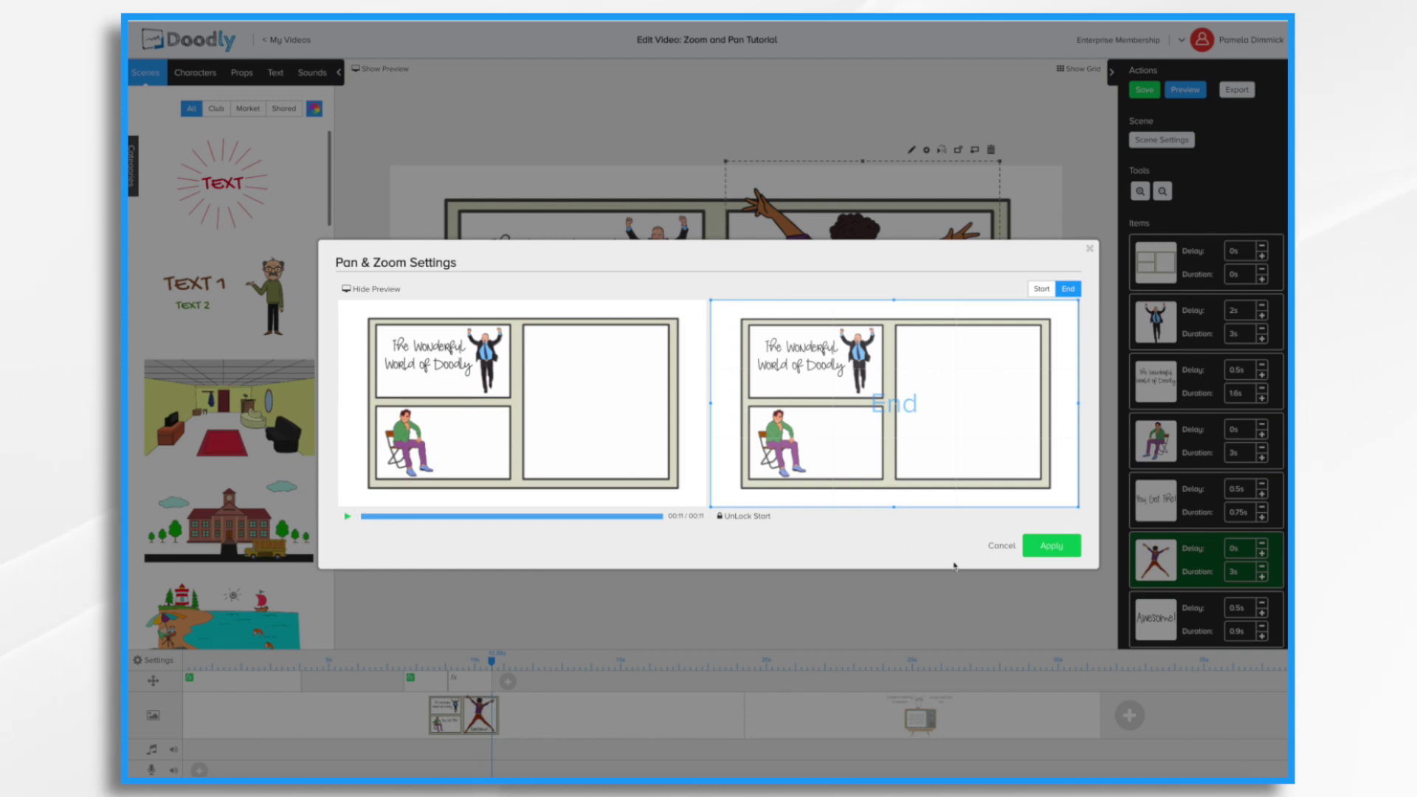
{"action": "left_click", "coordinate": [1052, 546]}
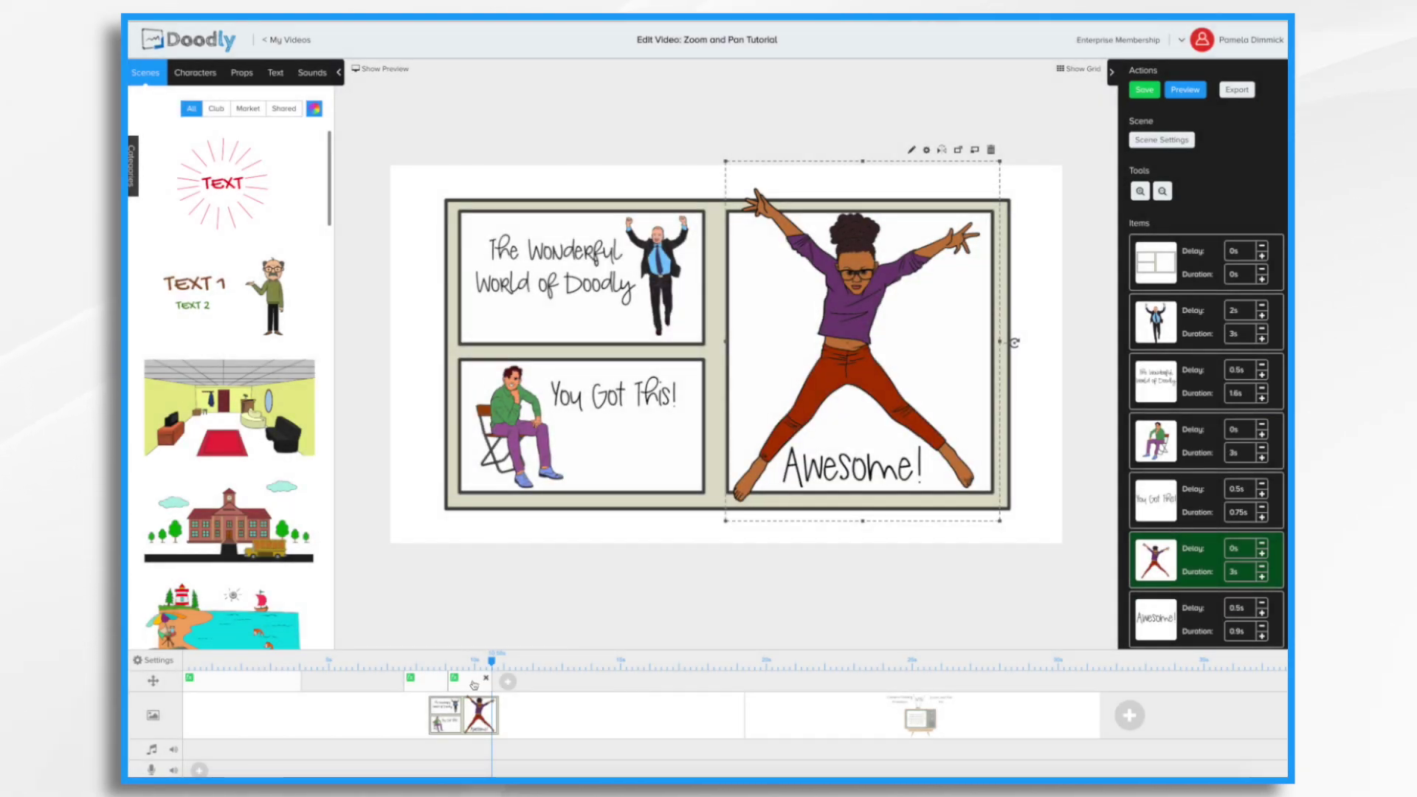
Step: Move the zoom-out block to the playhead and check the scene in preview
{"action": "left_click", "coordinate": [485, 678]}
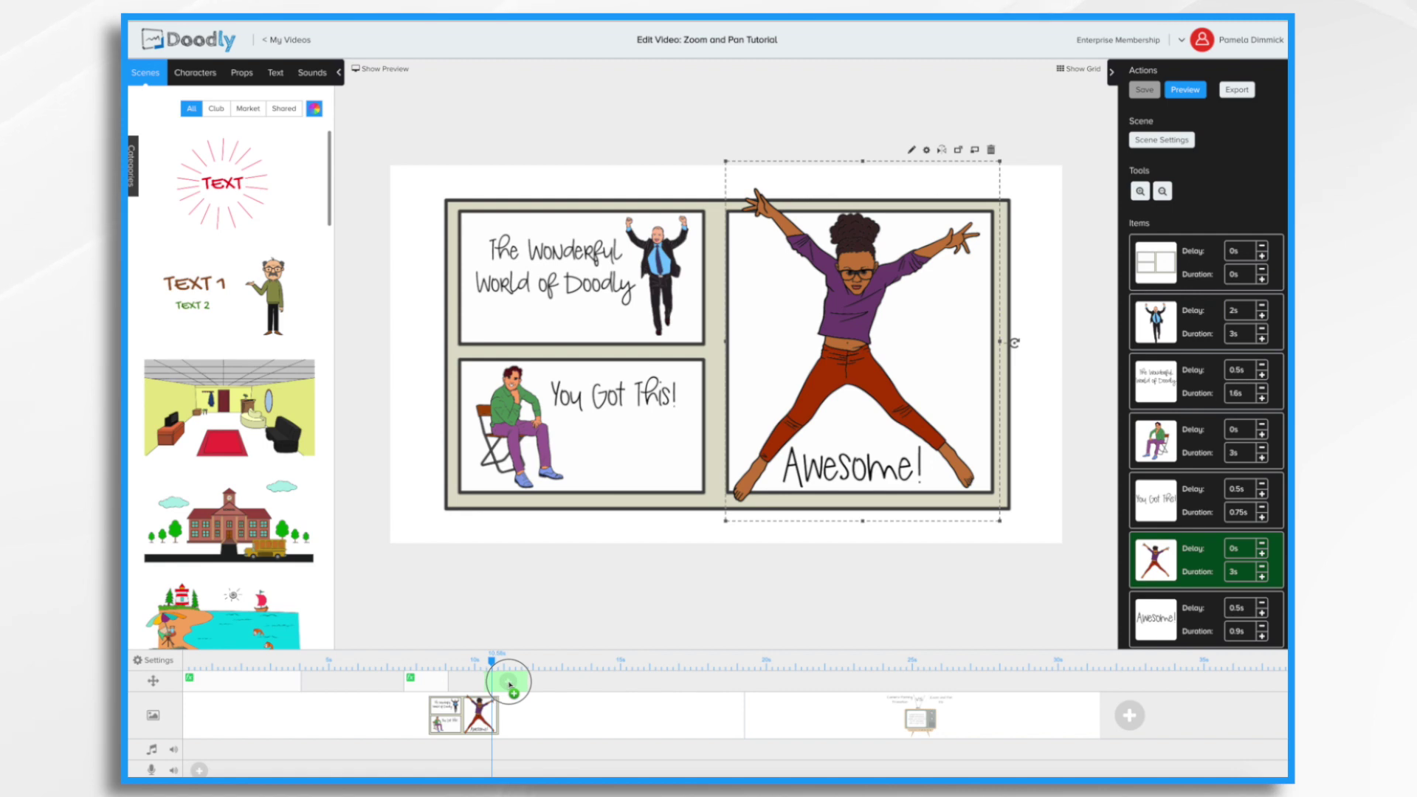
{"action": "left_click", "coordinate": [510, 684]}
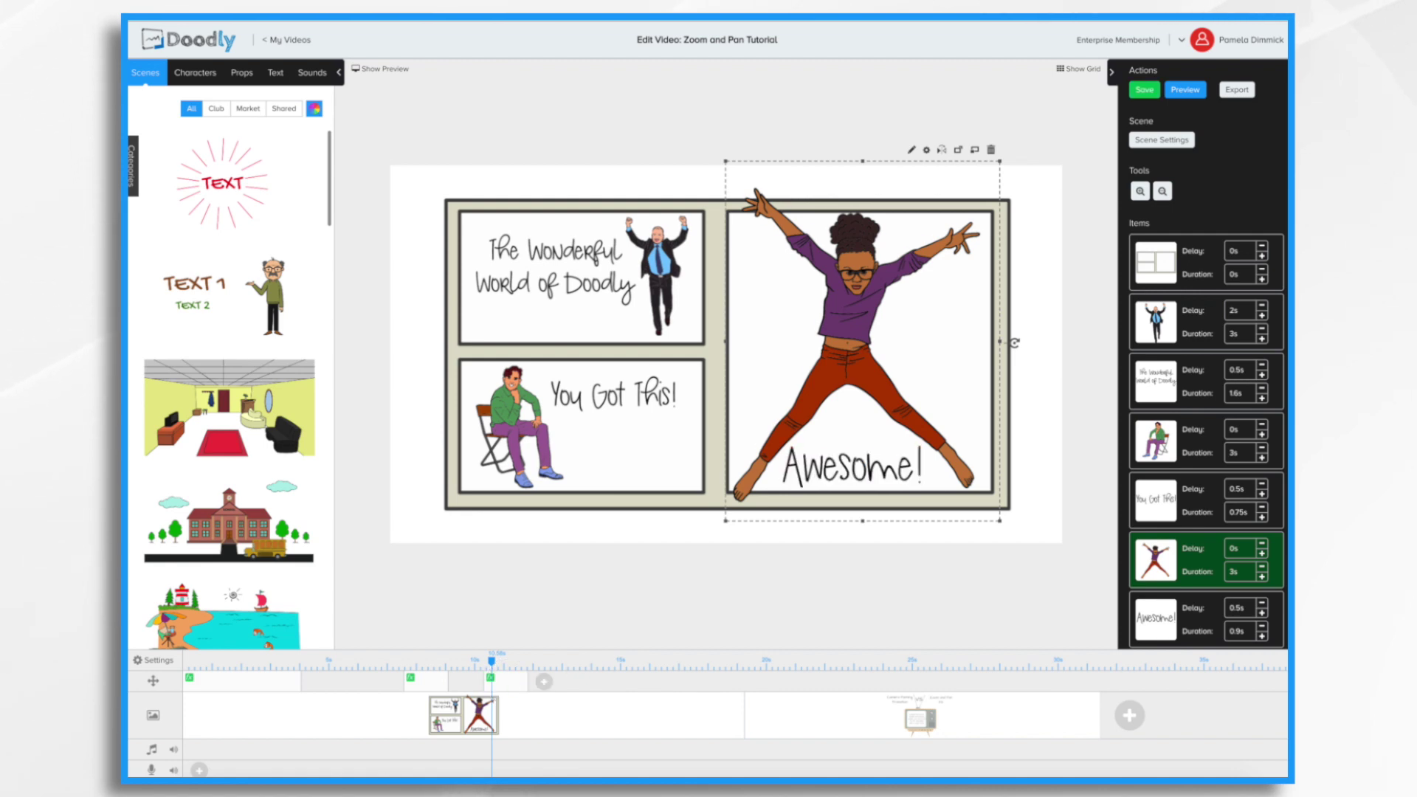
{"action": "left_click", "coordinate": [1199, 89]}
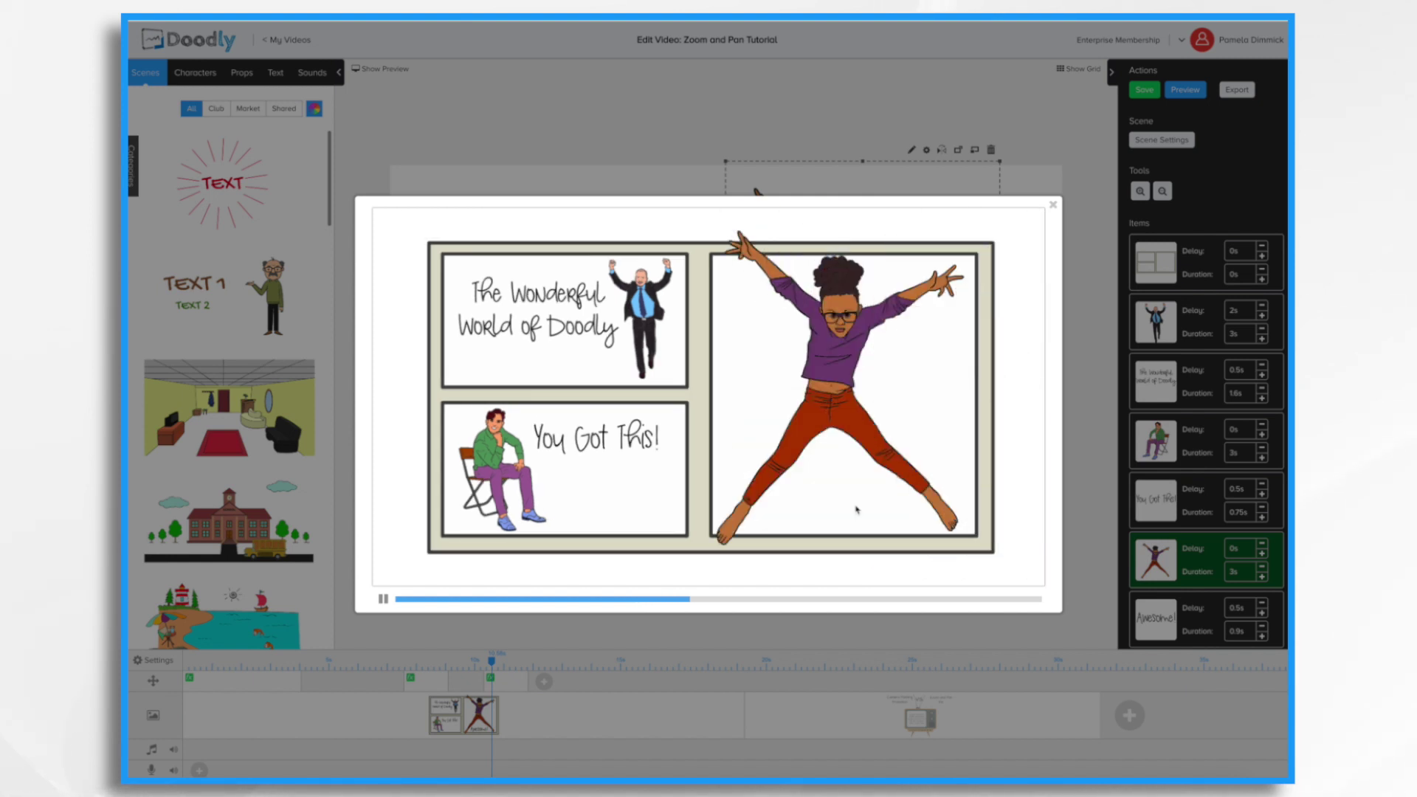
{"action": "left_click", "coordinate": [1053, 205]}
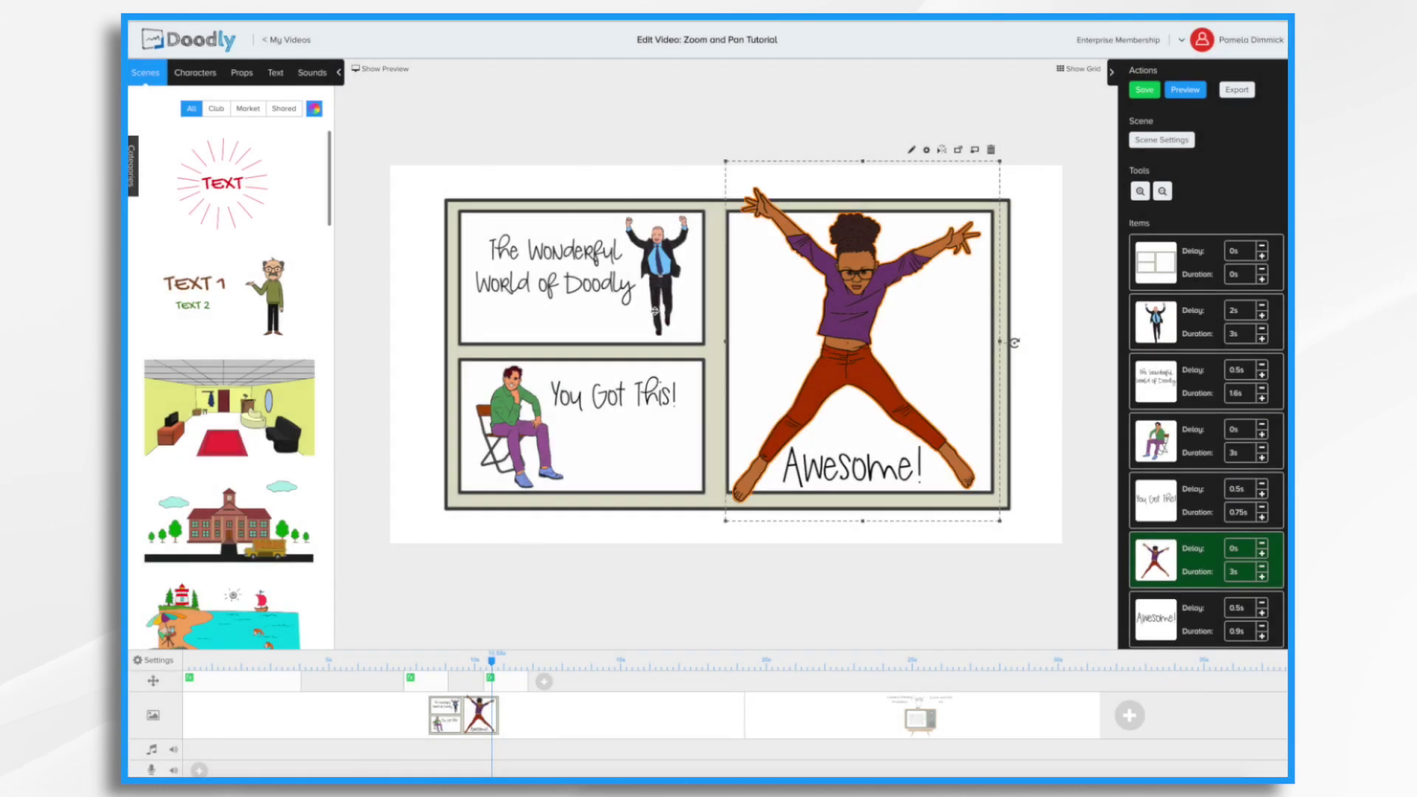
Step: Nudge the zoom-out block slightly later and preview the retimed scene
{"action": "left_click", "coordinate": [523, 687]}
{"action": "left_click_drag", "start_coordinate": [522, 686], "coordinate": [542, 688]}
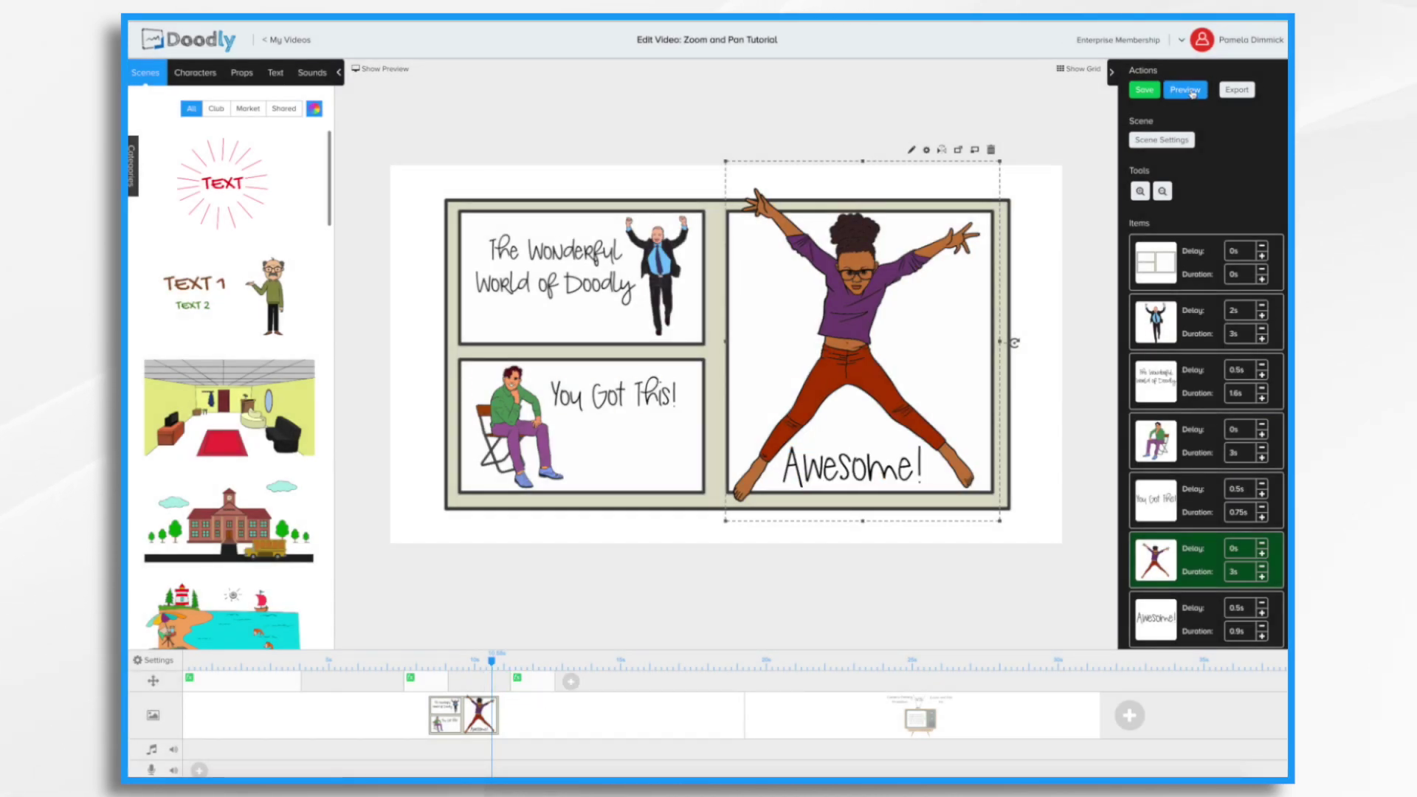
{"action": "left_click", "coordinate": [1186, 90]}
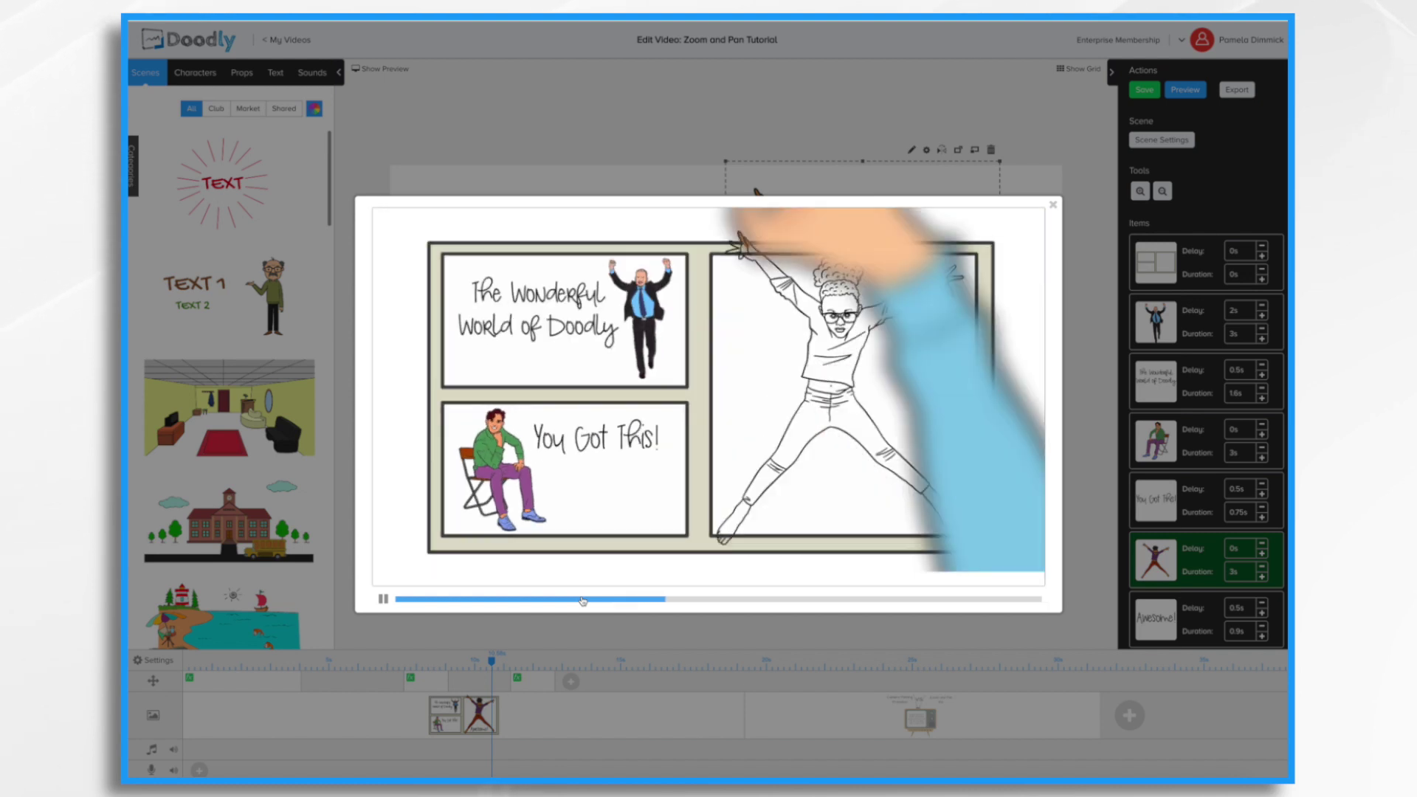
{"action": "left_click", "coordinate": [693, 697]}
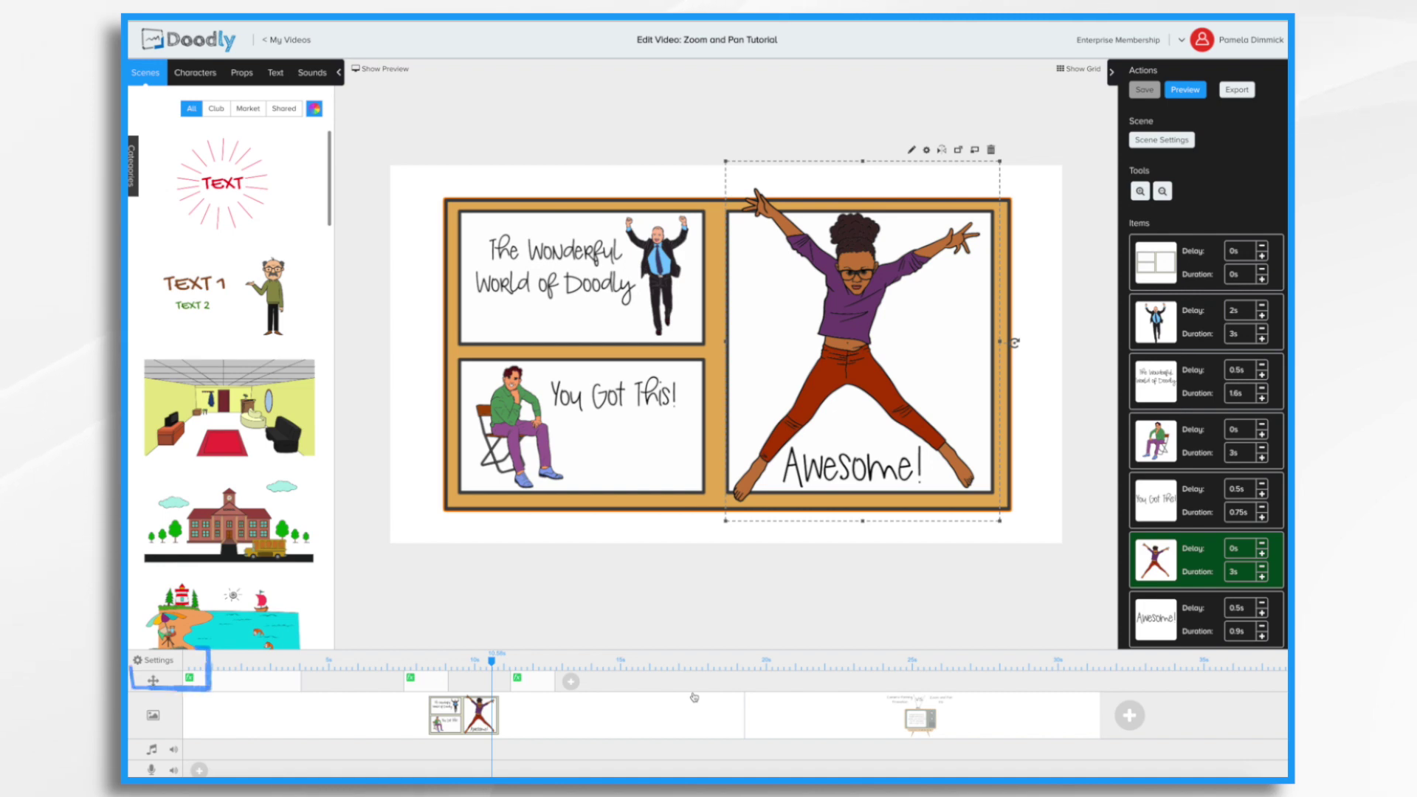
{"action": "left_click", "coordinate": [166, 661]}
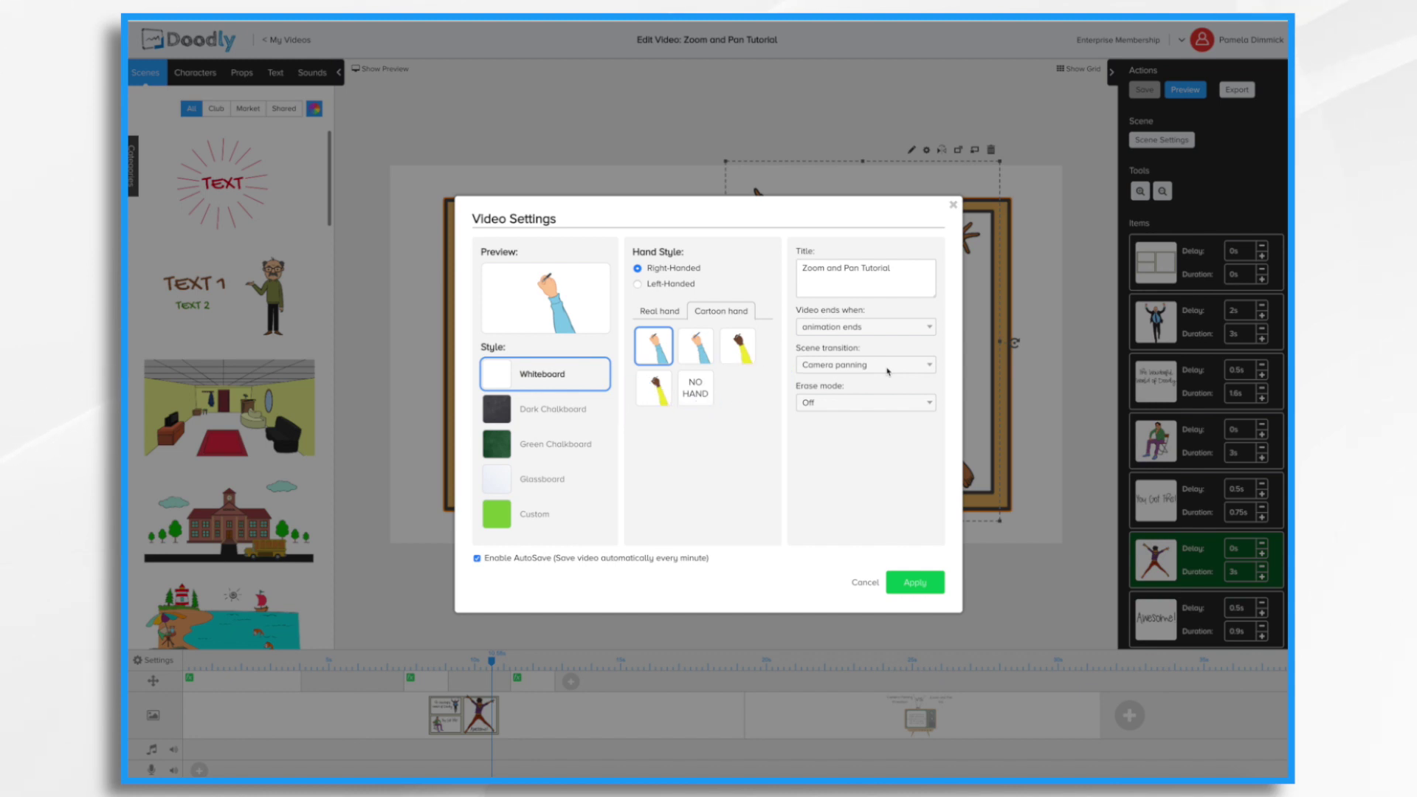
{"action": "left_click", "coordinate": [930, 584]}
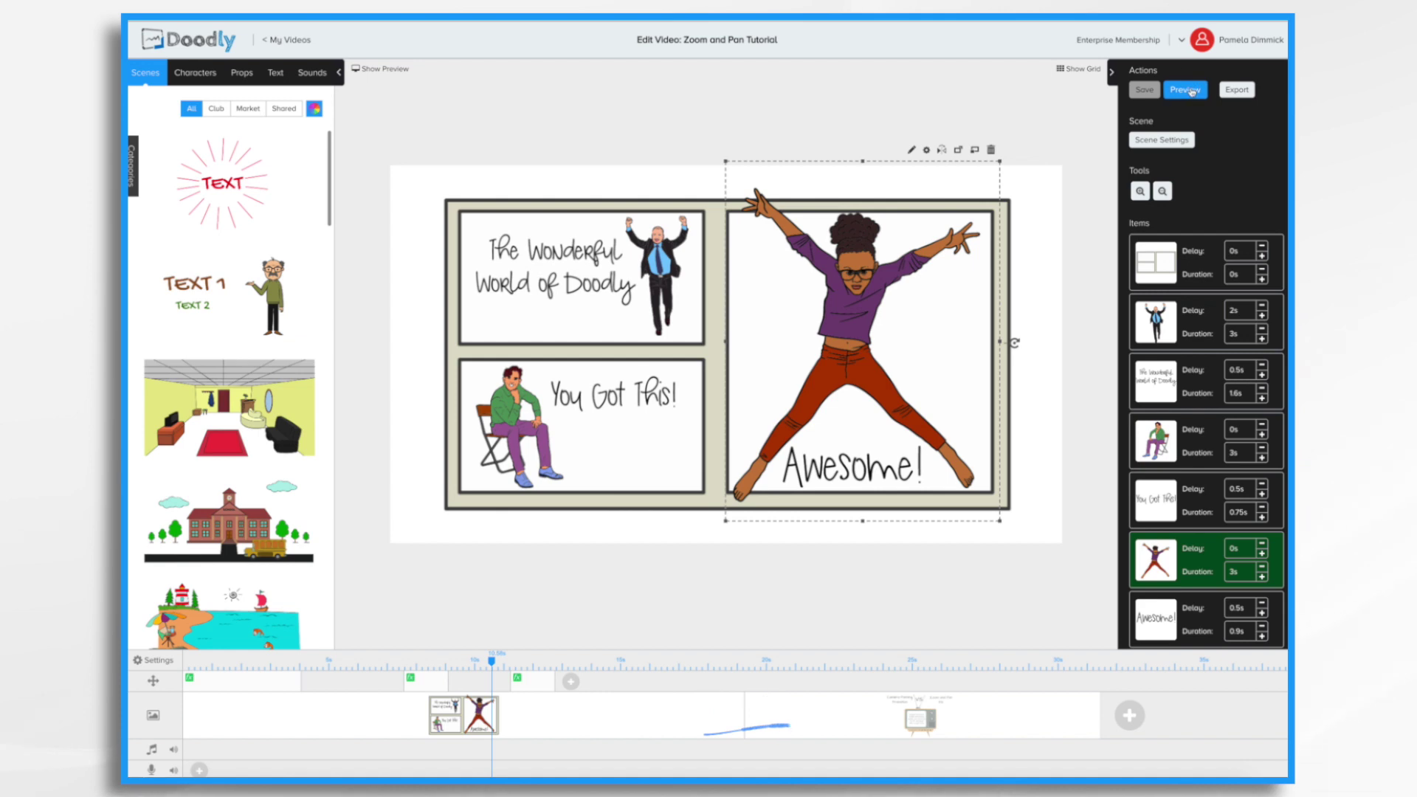
Step: Start the whole-video preview and let it run to the end
{"action": "left_click", "coordinate": [1186, 90]}
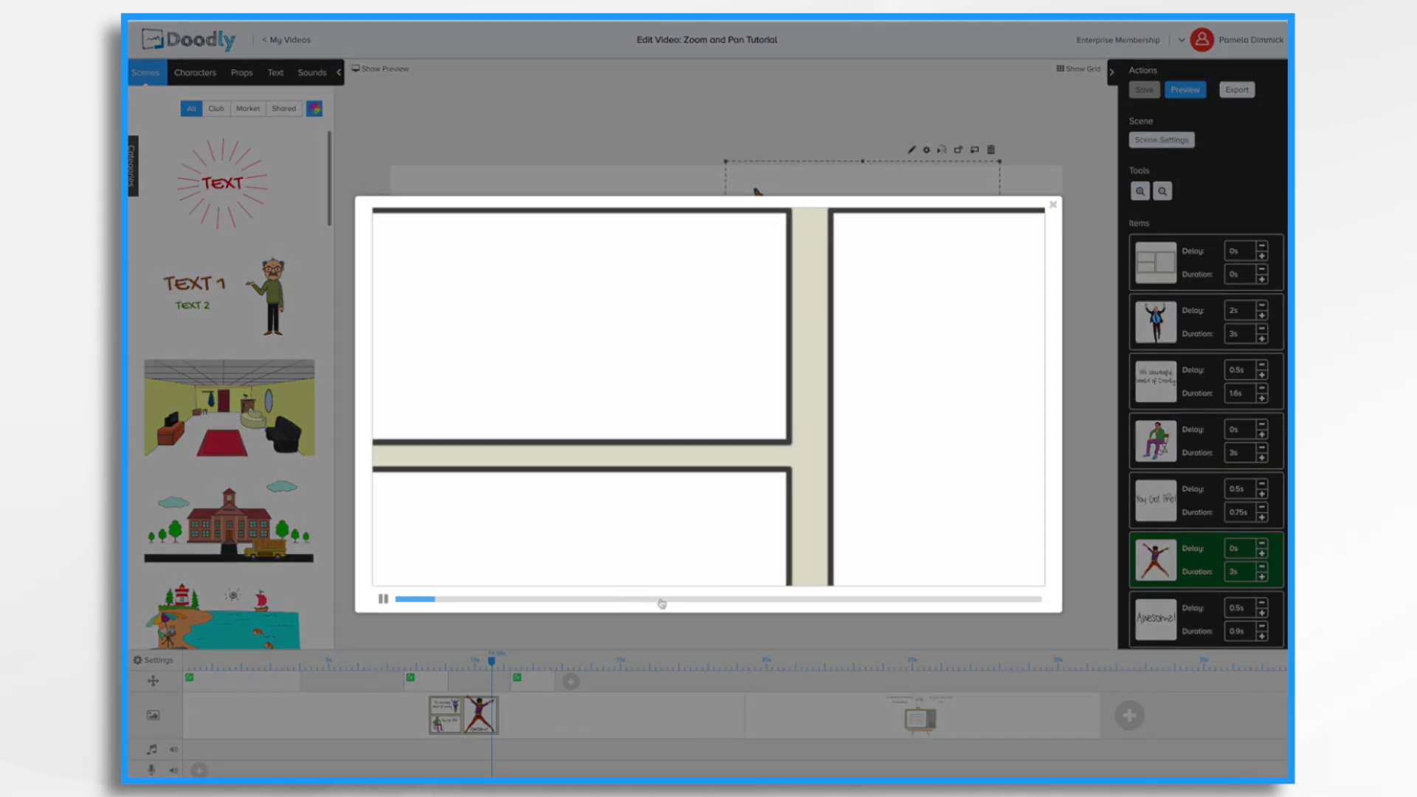